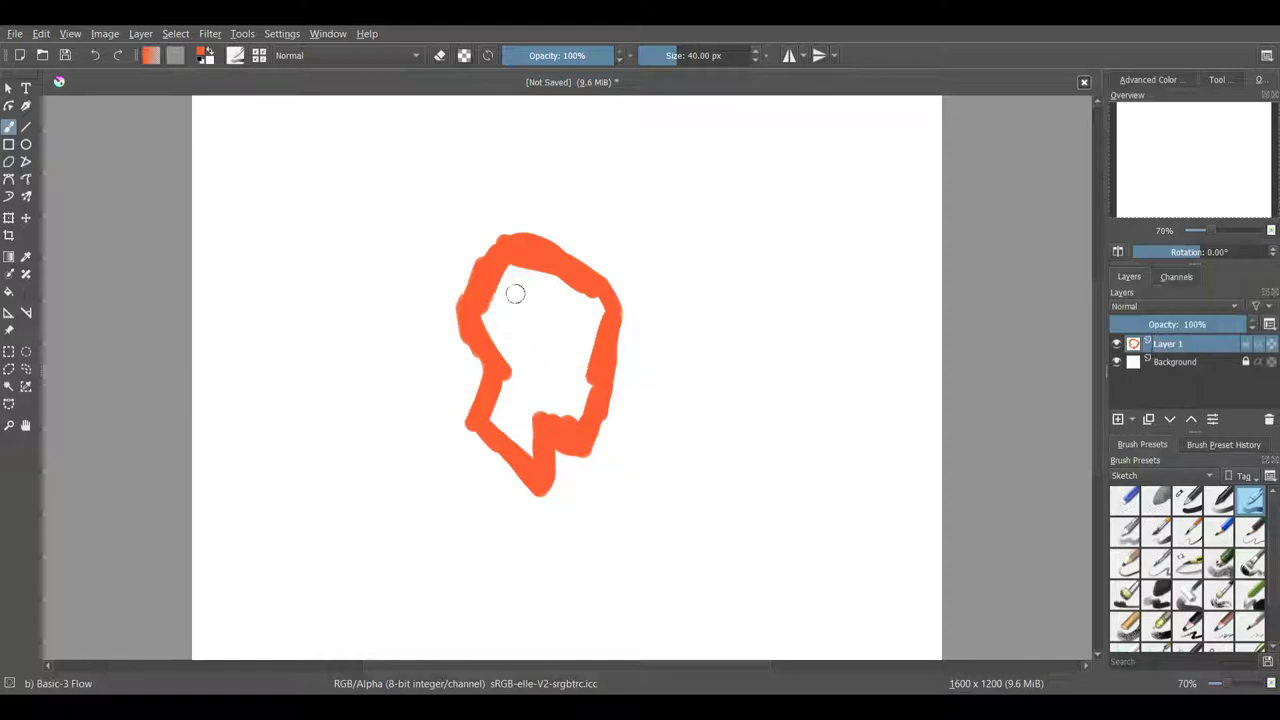
Step: Fill the outlined head silhouette with solid orange-red, squaring its crown and extending a narrow cap brim from the front
left_click_drag(500, 287, 669, 400)
left_click_drag(602, 374, 627, 299)
mouse_move(494, 234)
left_mouse_down()
mouse_move(610, 268)
mouse_move(582, 315)
mouse_move(550, 302)
mouse_move(572, 380)
mouse_move(507, 405)
mouse_move(528, 448)
left_mouse_up()
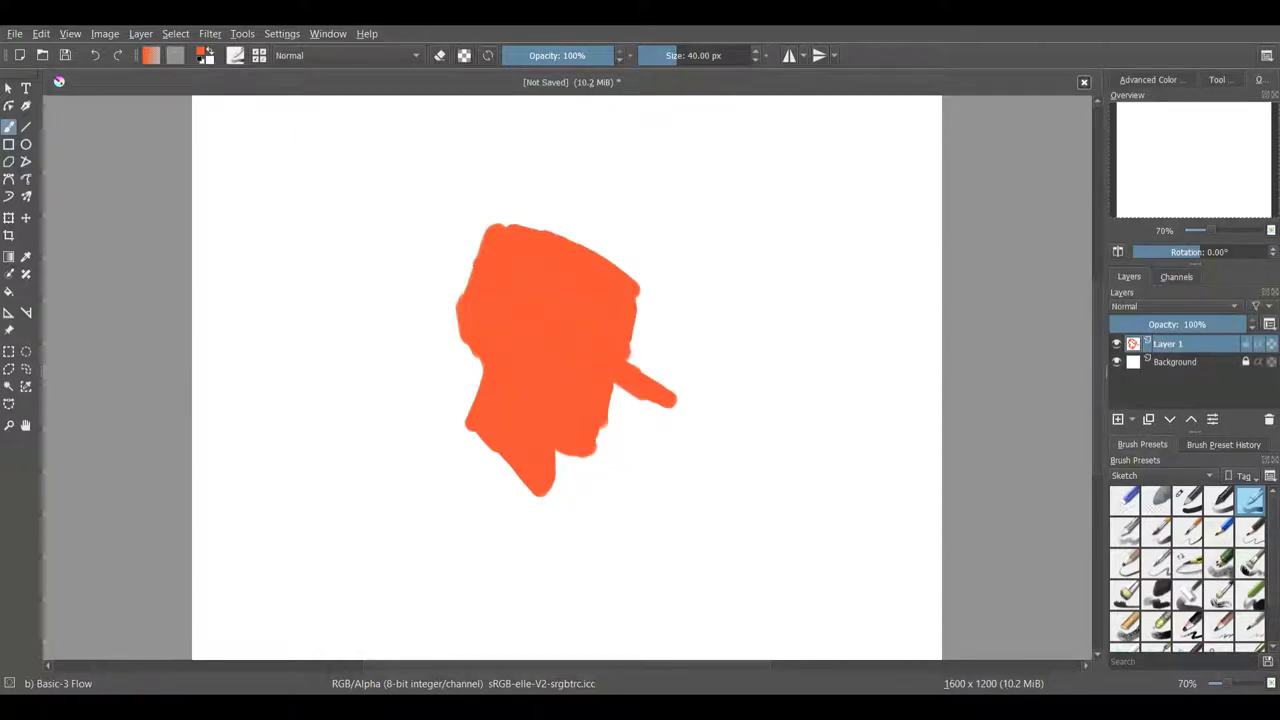
Step: Paint the face, ear and front of the neck in light orange over the orange-red silhouette
scroll(567, 376, "up", 2)
left_click_drag(567, 376, 526, 413)
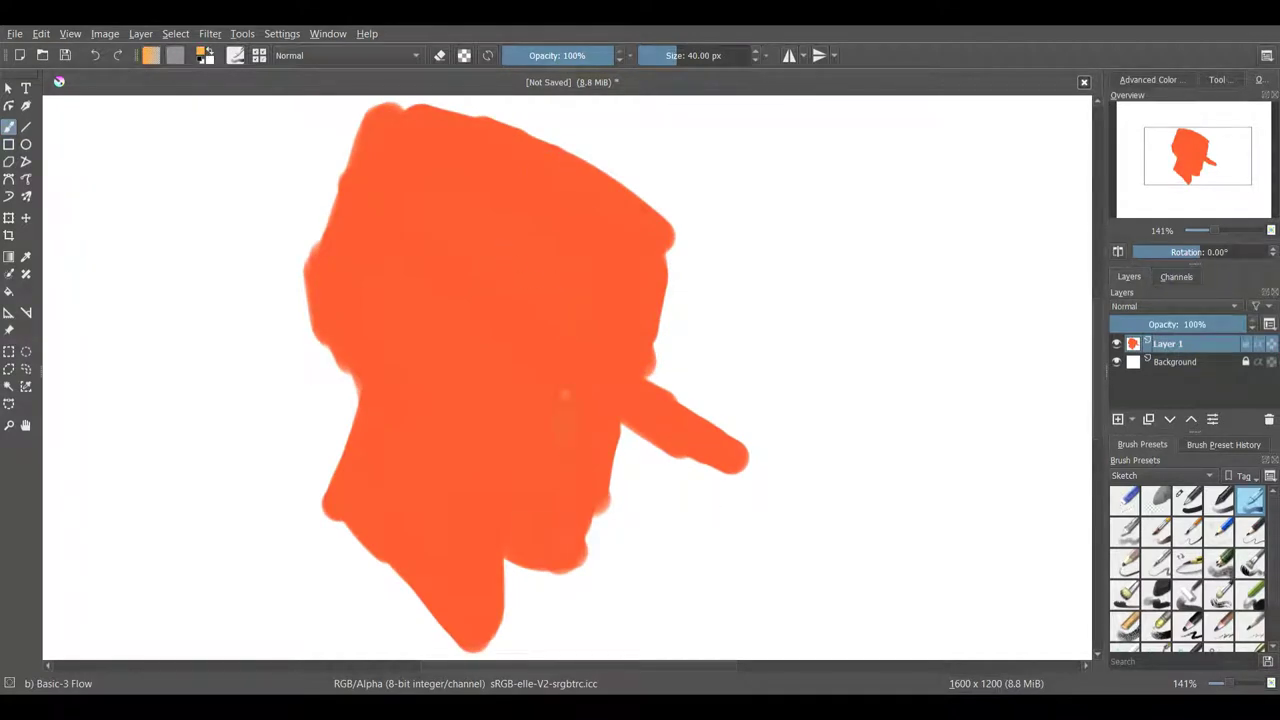
mouse_move(564, 394)
left_mouse_down()
mouse_move(573, 480)
mouse_move(545, 505)
mouse_move(555, 535)
mouse_move(508, 530)
mouse_move(440, 445)
mouse_move(515, 553)
mouse_move(425, 450)
mouse_move(410, 388)
mouse_move(485, 425)
mouse_move(520, 355)
mouse_move(430, 322)
mouse_move(480, 390)
mouse_move(460, 390)
mouse_move(385, 370)
left_mouse_up()
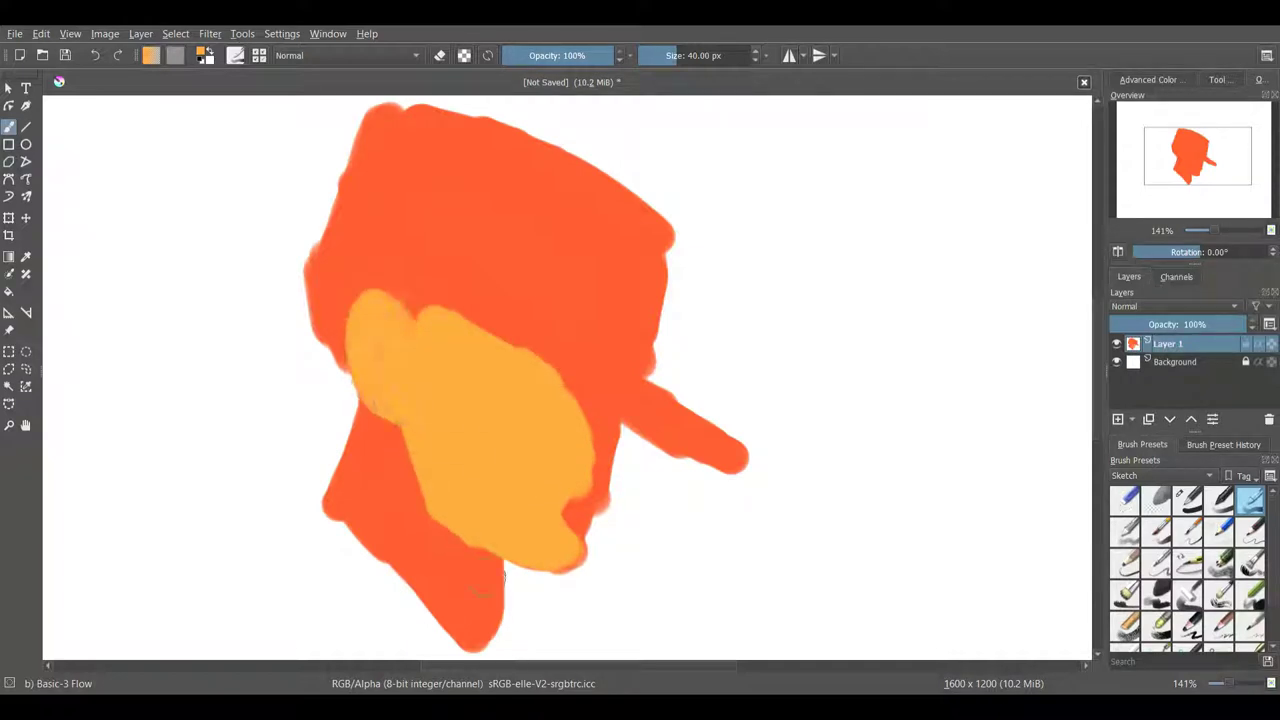
mouse_move(480, 592)
left_mouse_down()
mouse_move(478, 635)
mouse_move(455, 545)
mouse_move(444, 620)
left_mouse_up()
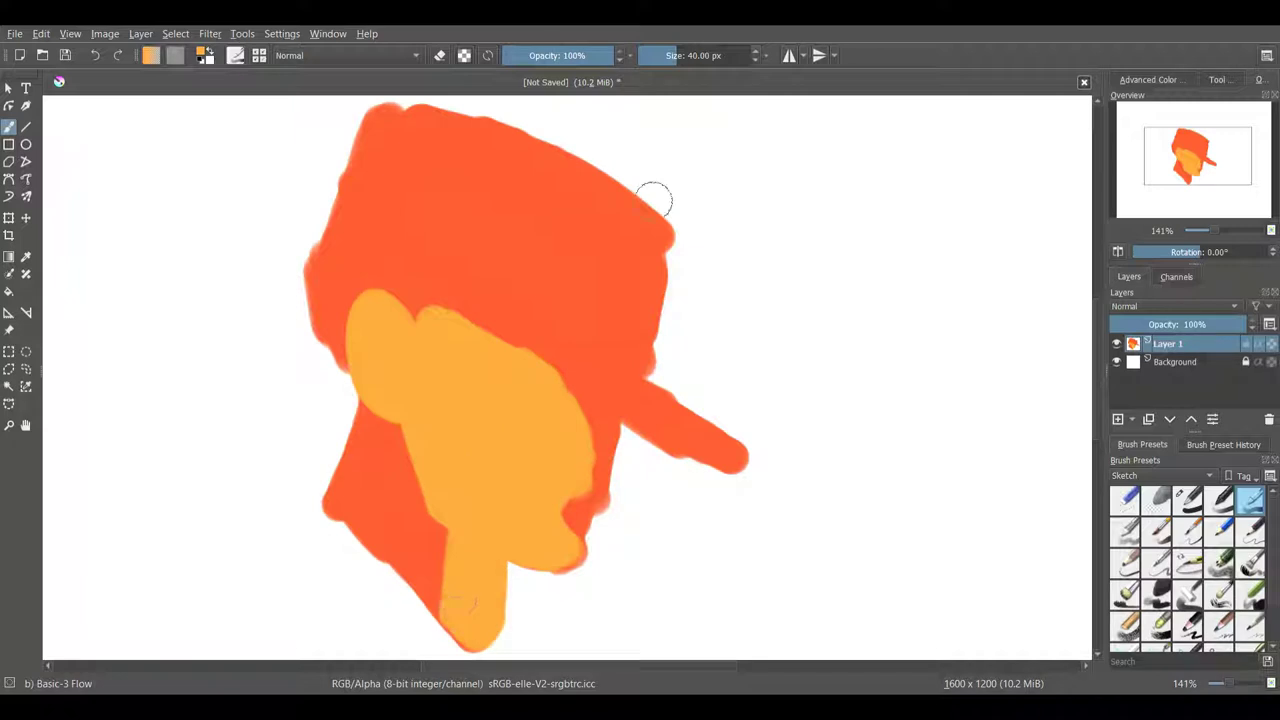
Step: Paint light orange on the cap's front edge, upper brim, rear panel and lower band, trimming the brim with the Eraser Small preset
mouse_move(655, 200)
left_mouse_down()
mouse_move(633, 372)
mouse_move(752, 437)
mouse_move(731, 410)
mouse_move(763, 444)
mouse_move(742, 466)
mouse_move(671, 453)
mouse_move(712, 469)
mouse_move(669, 443)
mouse_move(733, 469)
left_mouse_up()
left_click(1125, 498)
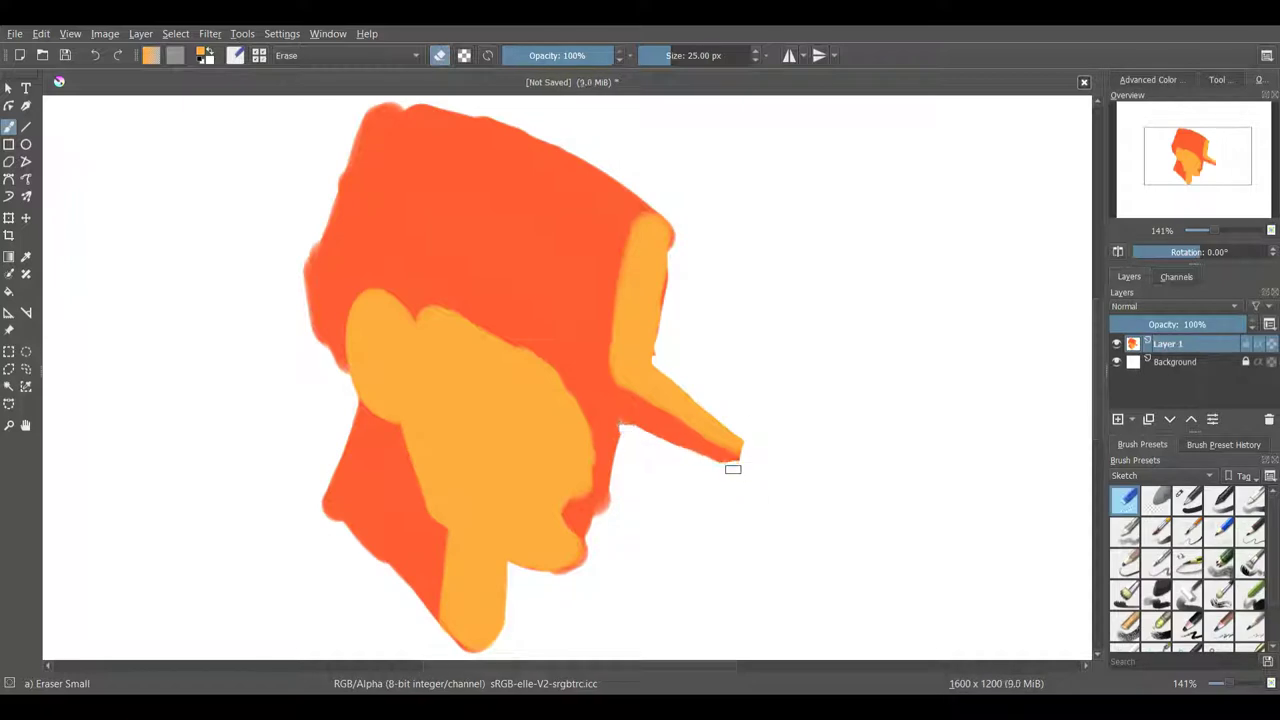
left_click(1250, 500)
left_click_drag(335, 240, 478, 296)
mouse_move(372, 140)
left_mouse_down()
mouse_move(508, 150)
mouse_move(493, 245)
mouse_move(473, 262)
mouse_move(390, 185)
left_mouse_up()
left_click_drag(478, 294, 642, 382)
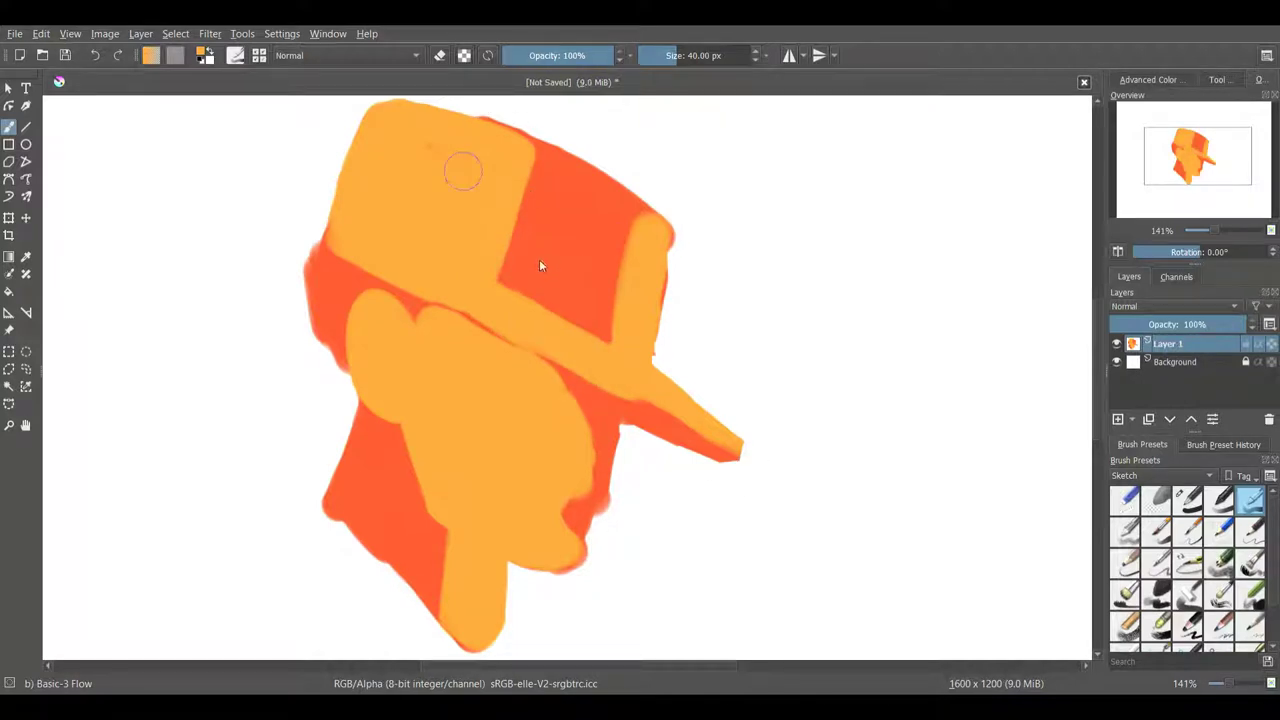
Step: Paint the brim's underside, the hair around the ear, the cap's lower edge and the nape in grey with a 7.04 px brush
left_click(658, 55)
left_click_drag(688, 56, 659, 56)
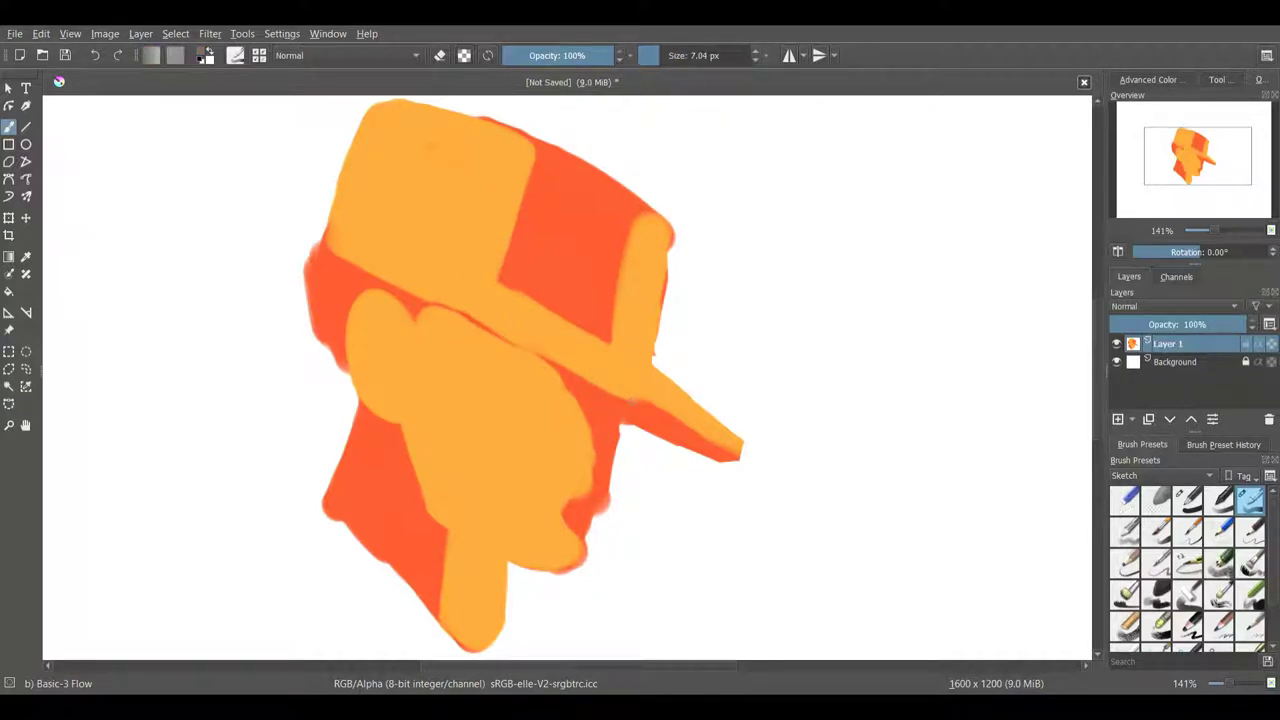
mouse_move(626, 419)
left_mouse_down()
mouse_move(733, 454)
mouse_move(661, 437)
mouse_move(632, 410)
left_mouse_up()
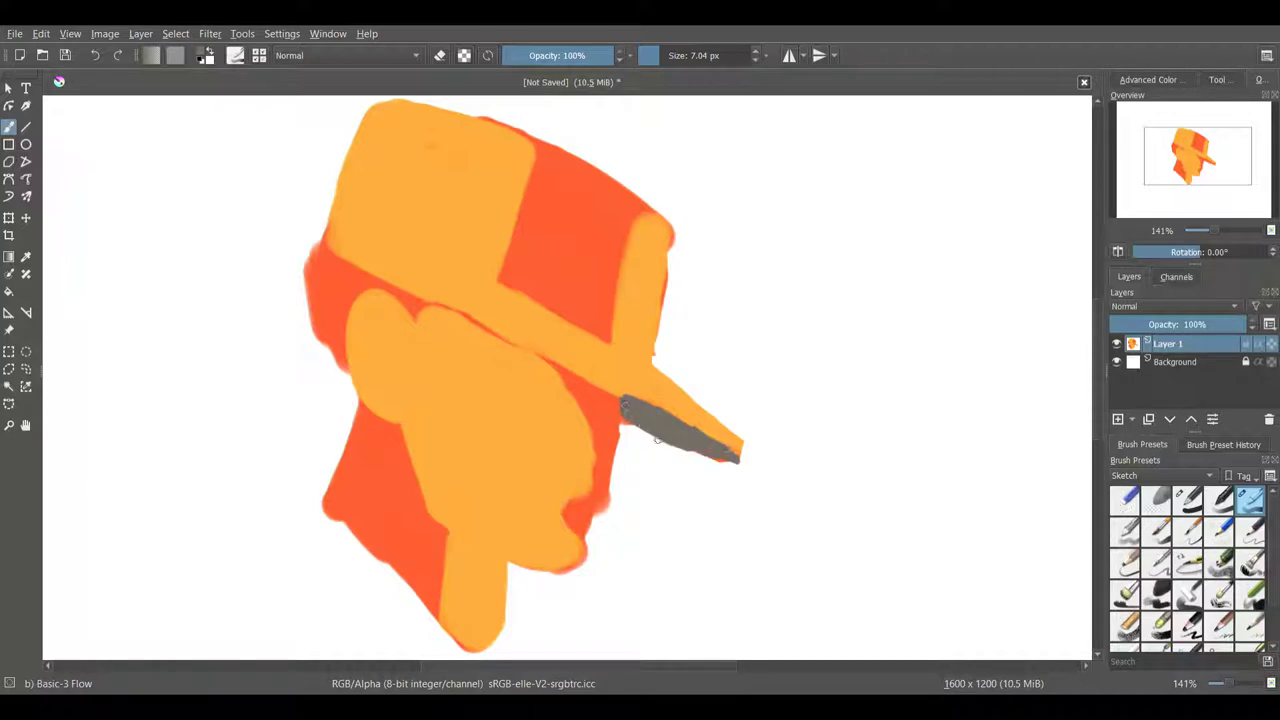
mouse_move(350, 430)
left_mouse_down()
mouse_move(335, 490)
mouse_move(365, 542)
mouse_move(335, 488)
mouse_move(342, 452)
mouse_move(398, 573)
mouse_move(465, 648)
left_mouse_up()
mouse_move(350, 336)
left_mouse_down()
mouse_move(364, 400)
mouse_move(403, 412)
left_mouse_up()
left_click_drag(326, 240, 688, 420)
mouse_move(314, 292)
left_mouse_down()
mouse_move(322, 240)
mouse_move(330, 356)
mouse_move(330, 272)
mouse_move(360, 250)
mouse_move(396, 272)
left_mouse_up()
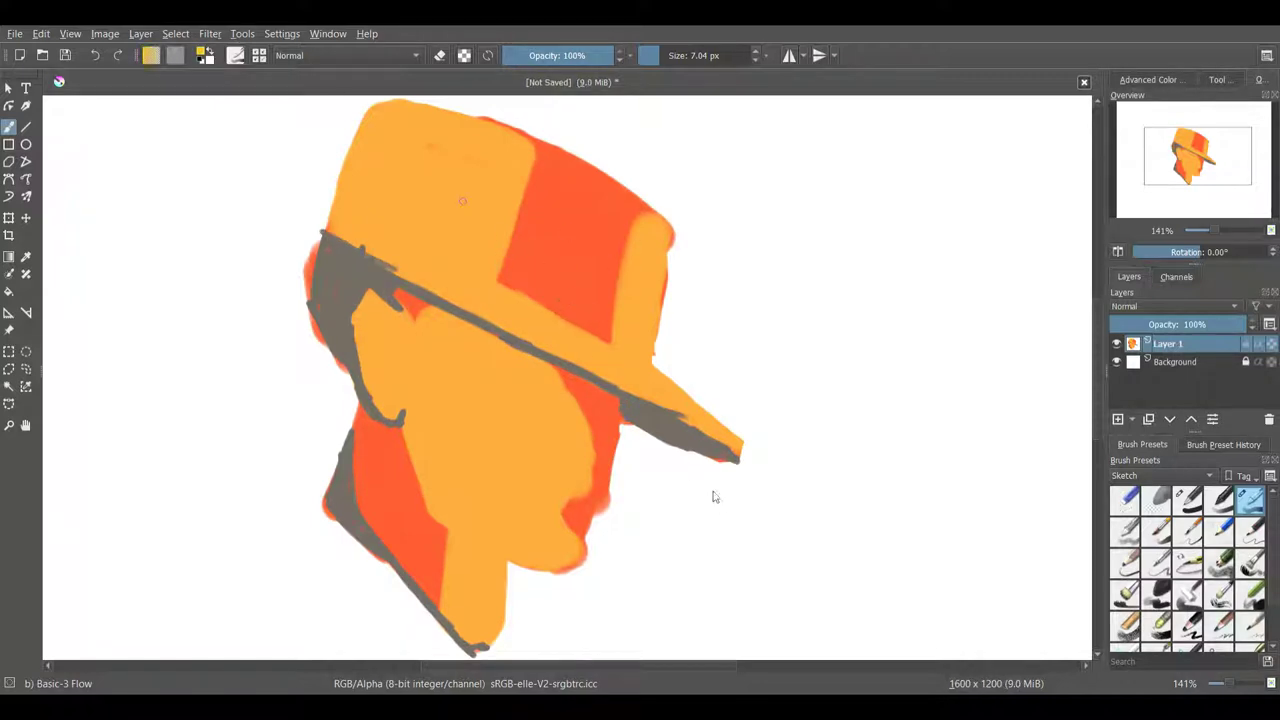
Step: Shade the back of the cap, the jawline and the neck in mustard yellow with a 19.57 px brush
left_click(668, 55)
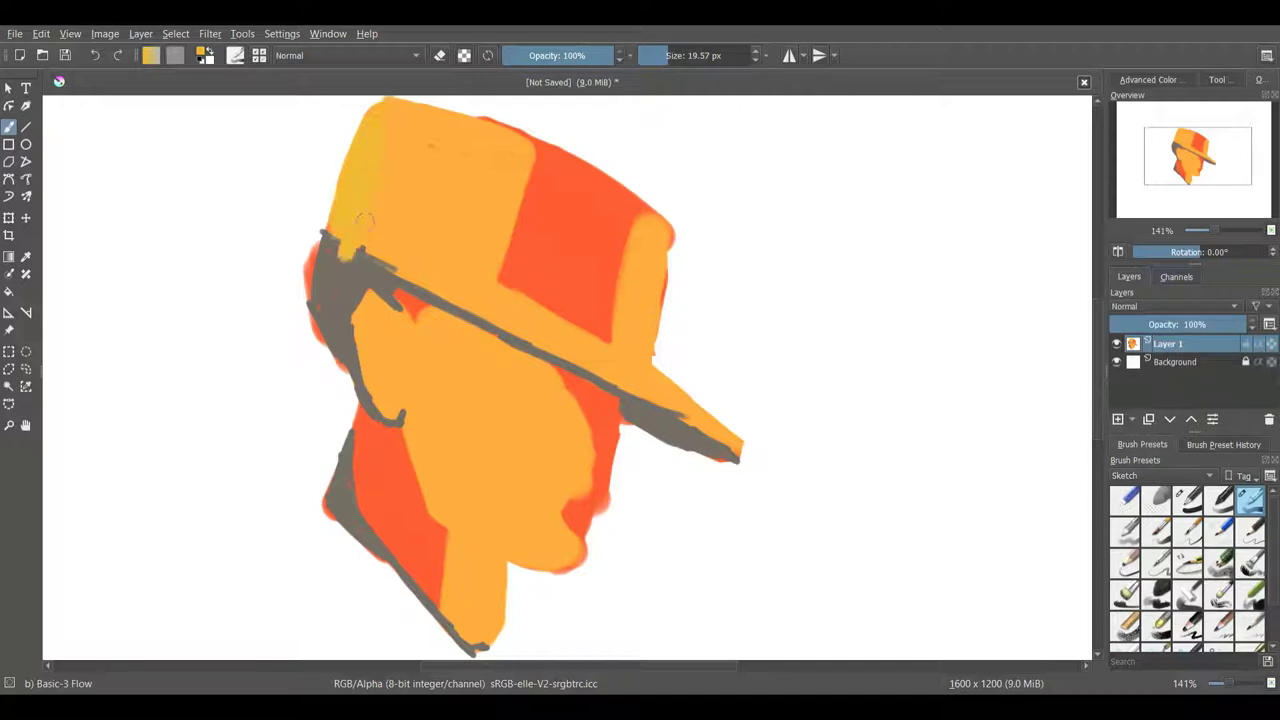
left_click_drag(365, 222, 360, 248)
key("ctrl+z")
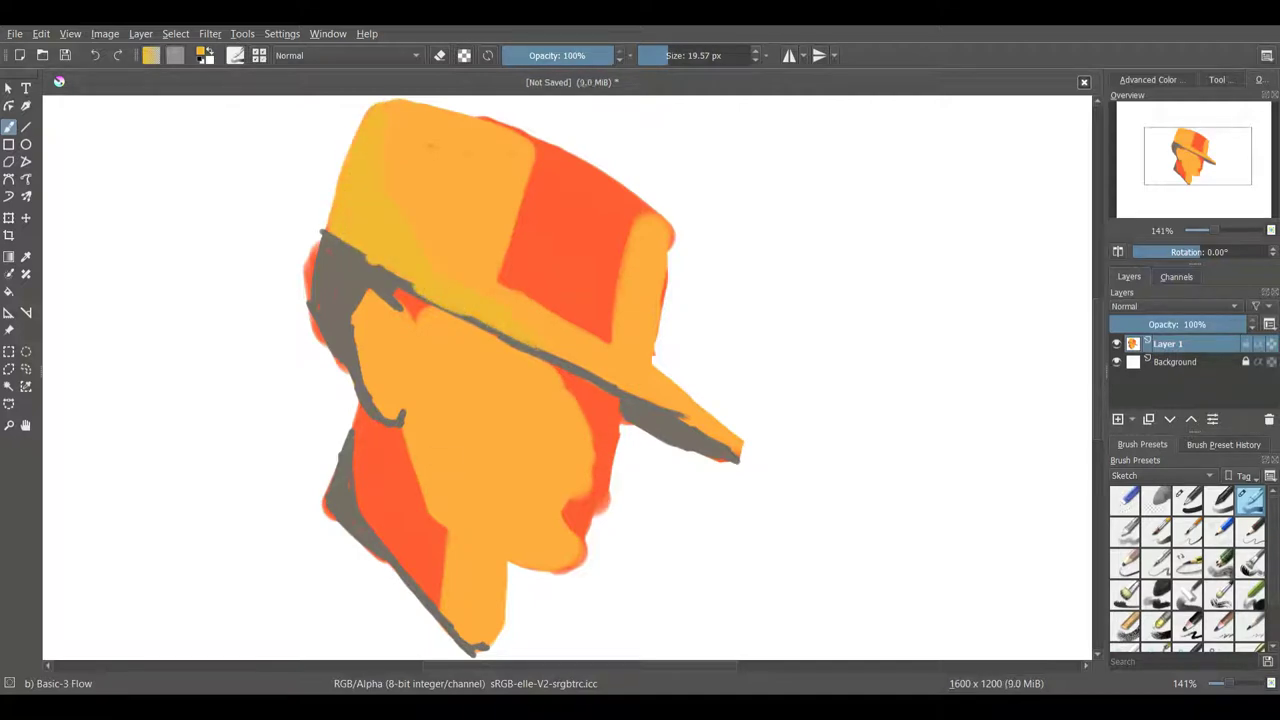
left_click_drag(486, 535, 576, 572)
left_click_drag(446, 530, 449, 622)
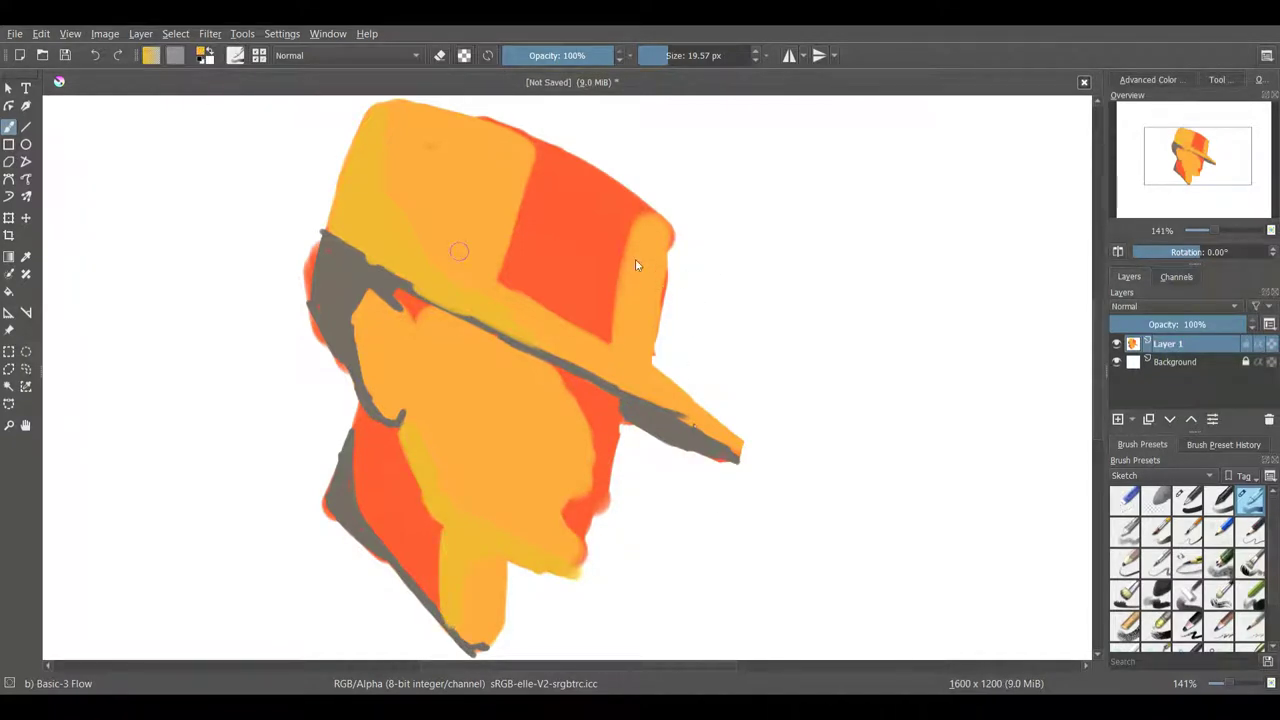
Step: Darken the hair, the cap's lower edge and the back of the neck with charcoal grey
left_click(542, 244)
mouse_move(327, 238)
left_mouse_down()
mouse_move(317, 279)
mouse_move(375, 418)
mouse_move(348, 433)
mouse_move(331, 491)
mouse_move(345, 517)
mouse_move(351, 457)
mouse_move(368, 546)
mouse_move(479, 650)
left_mouse_up()
mouse_move(347, 306)
left_mouse_down()
mouse_move(332, 253)
mouse_move(435, 314)
mouse_move(316, 291)
mouse_move(353, 280)
left_mouse_up()
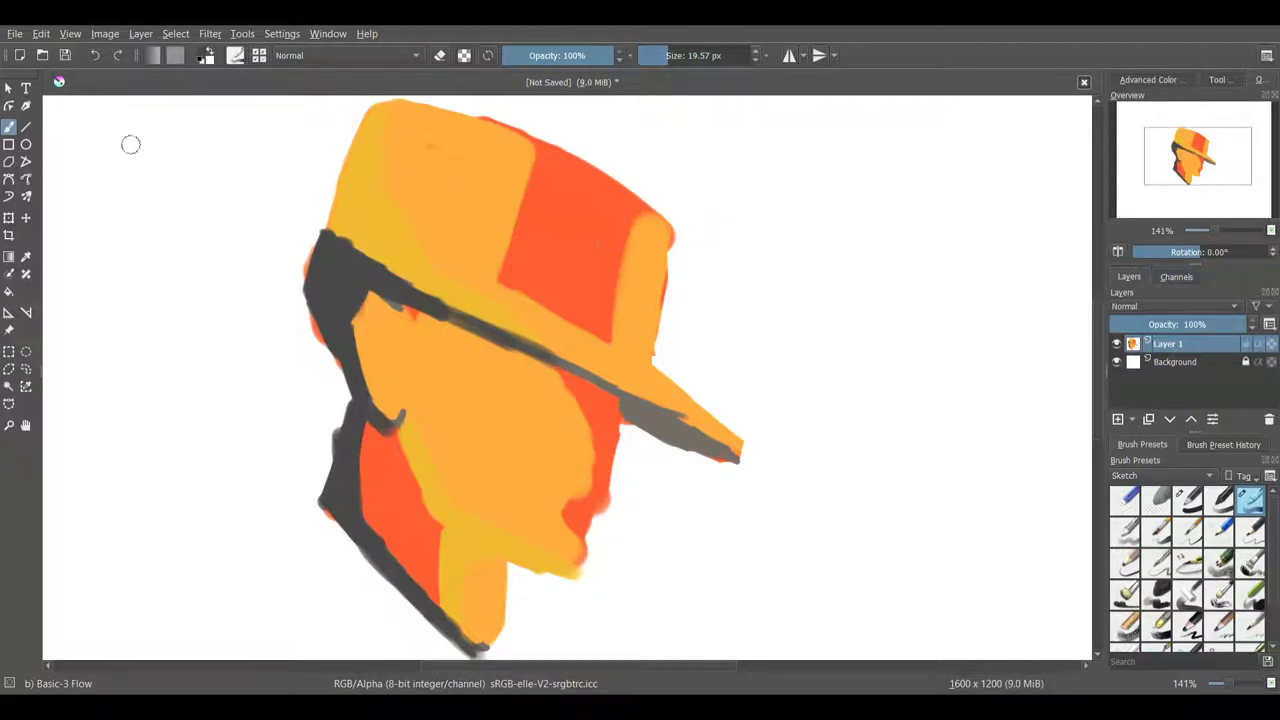
Step: Sample the neck's orange-red and paint the ear, sideburn, cheek, jaw, neck and mouth shadows with it
key("p")
left_click(402, 484)
key("b")
left_click_drag(398, 425, 350, 348)
mouse_move(404, 410)
left_mouse_down()
mouse_move(466, 446)
mouse_move(421, 331)
mouse_move(381, 306)
mouse_move(382, 380)
left_mouse_up()
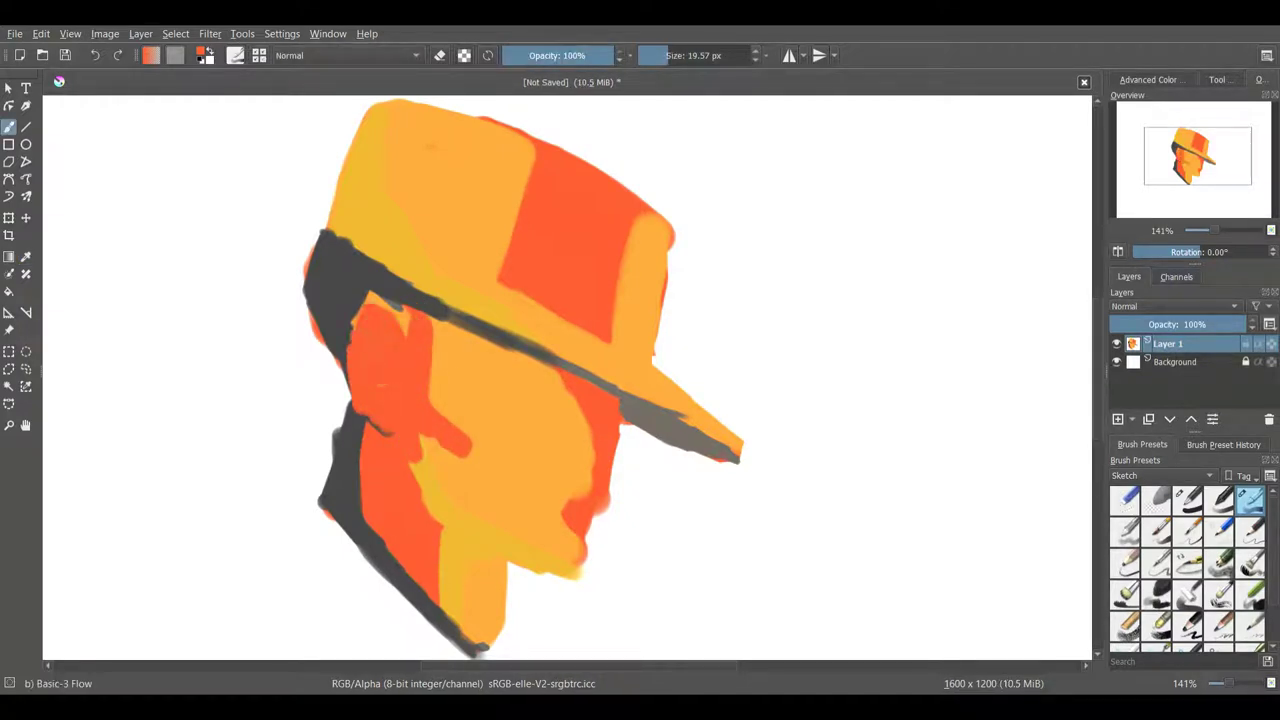
mouse_move(592, 486)
left_mouse_down()
mouse_move(558, 494)
mouse_move(546, 518)
mouse_move(572, 532)
mouse_move(578, 574)
mouse_move(480, 538)
left_mouse_up()
mouse_move(415, 452)
left_mouse_down()
mouse_move(495, 552)
mouse_move(482, 632)
mouse_move(428, 442)
mouse_move(464, 458)
mouse_move(511, 539)
left_mouse_up()
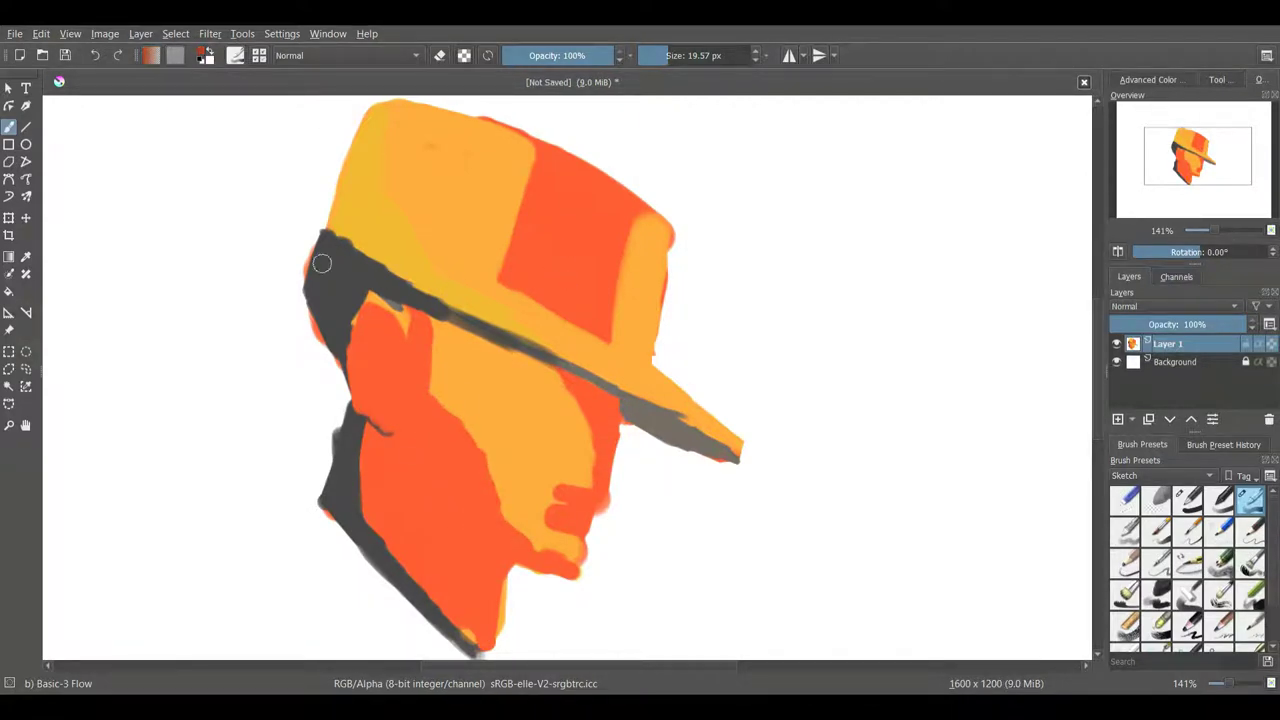
Step: Repaint the whole cap, its brim and the hair behind the ear in reddish brown
mouse_move(322, 262)
left_mouse_down()
mouse_move(340, 345)
mouse_move(398, 260)
mouse_move(402, 286)
mouse_move(647, 414)
mouse_move(727, 436)
mouse_move(612, 378)
mouse_move(390, 228)
mouse_move(341, 224)
mouse_move(377, 102)
mouse_move(532, 150)
mouse_move(562, 178)
mouse_move(625, 200)
mouse_move(652, 262)
mouse_move(655, 370)
left_mouse_up()
mouse_move(345, 130)
left_mouse_down()
mouse_move(370, 230)
mouse_move(430, 275)
mouse_move(457, 272)
mouse_move(515, 200)
mouse_move(555, 290)
mouse_move(620, 320)
mouse_move(601, 236)
mouse_move(632, 252)
left_mouse_up()
Step: Refine the profile with a light orange upper lip and an orange-red nose, cheek edge and shadow under the brim
left_click(403, 332, "ctrl")
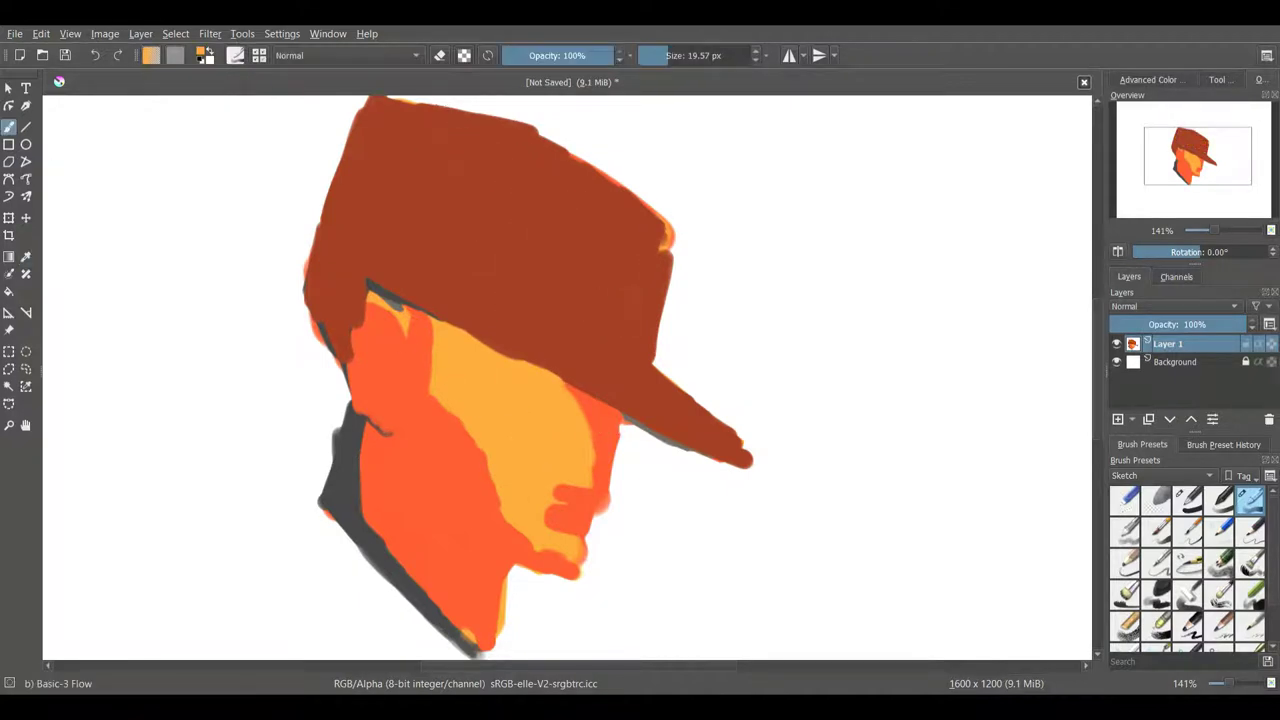
left_click_drag(571, 485, 594, 486)
left_click(622, 430, "ctrl")
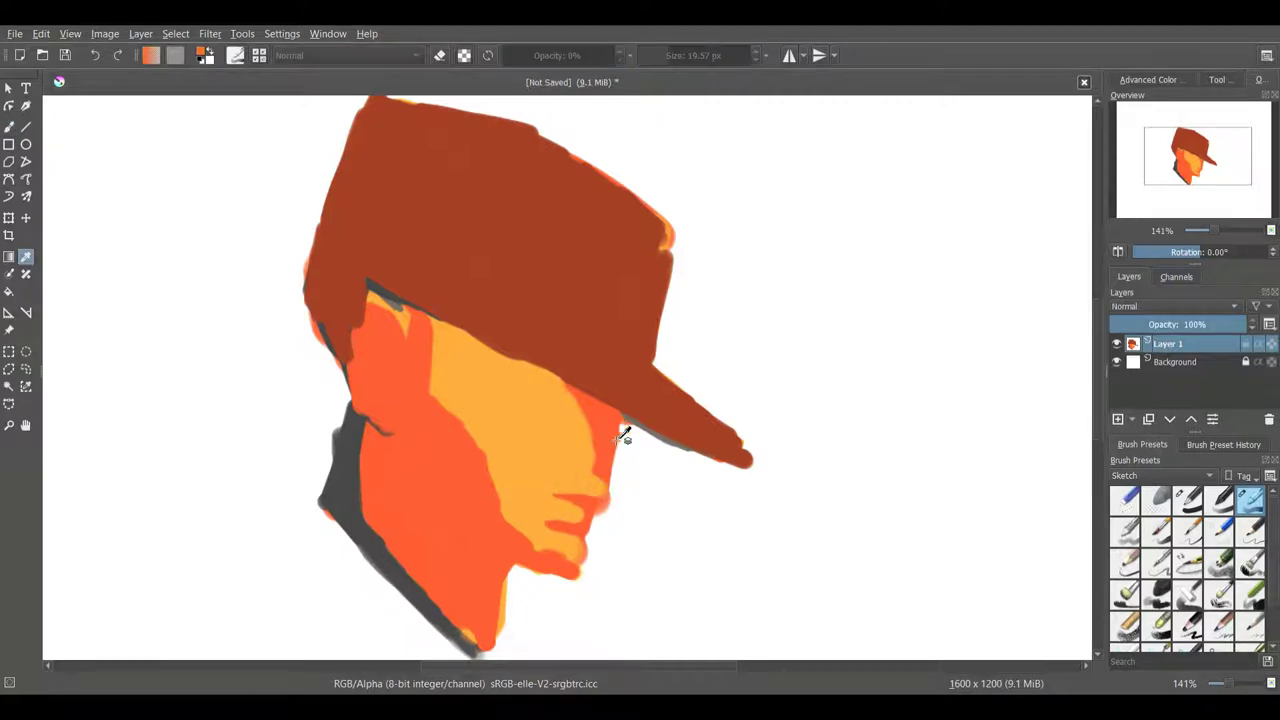
left_click_drag(620, 430, 618, 490)
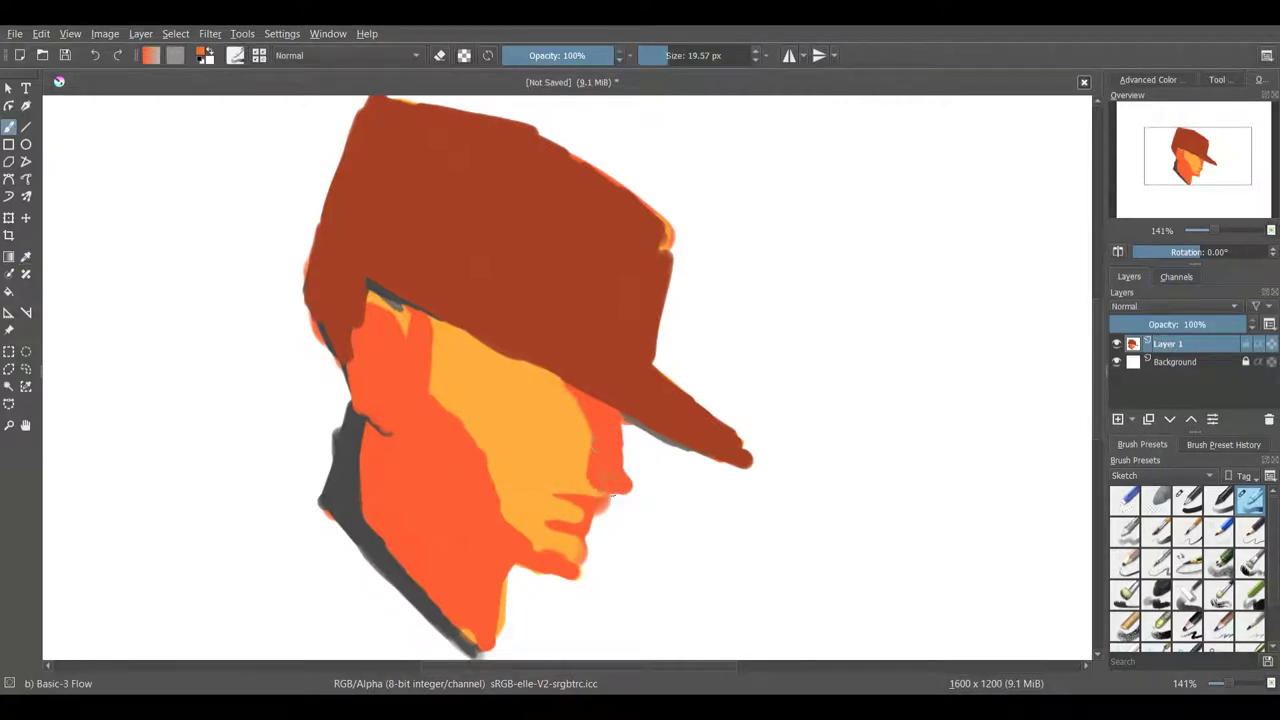
left_click_drag(511, 521, 518, 484)
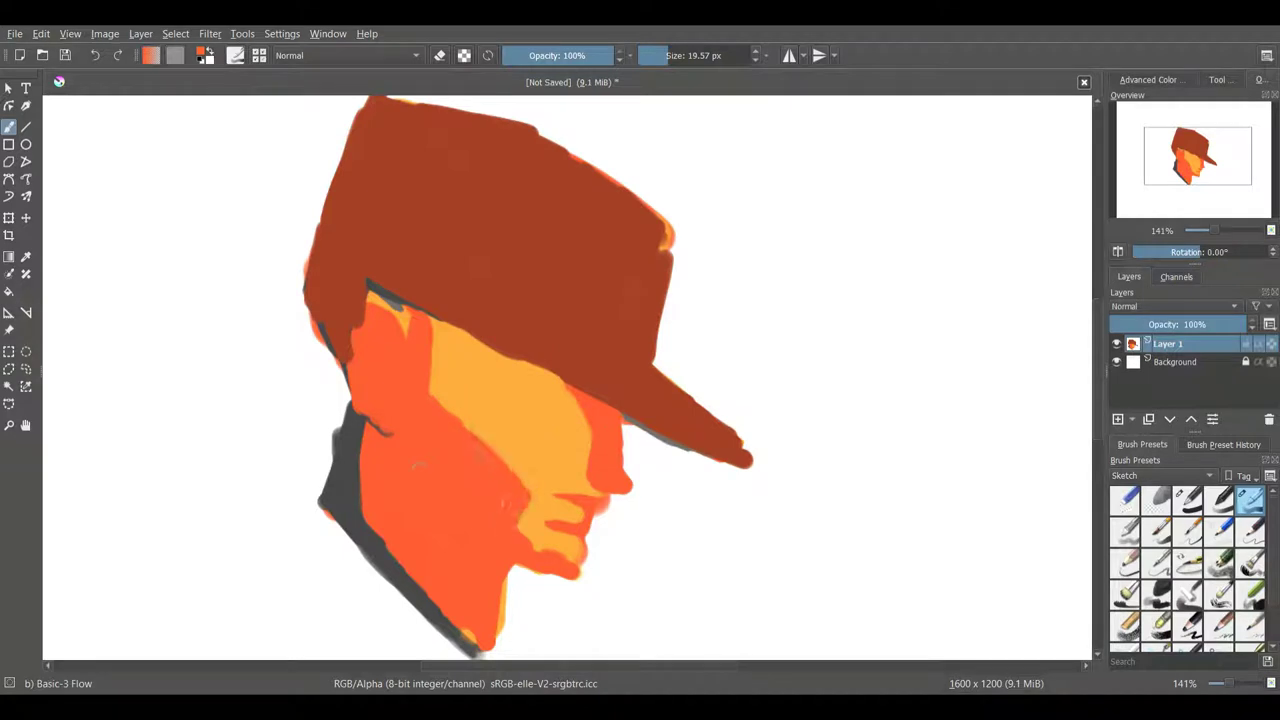
left_click_drag(566, 412, 478, 336)
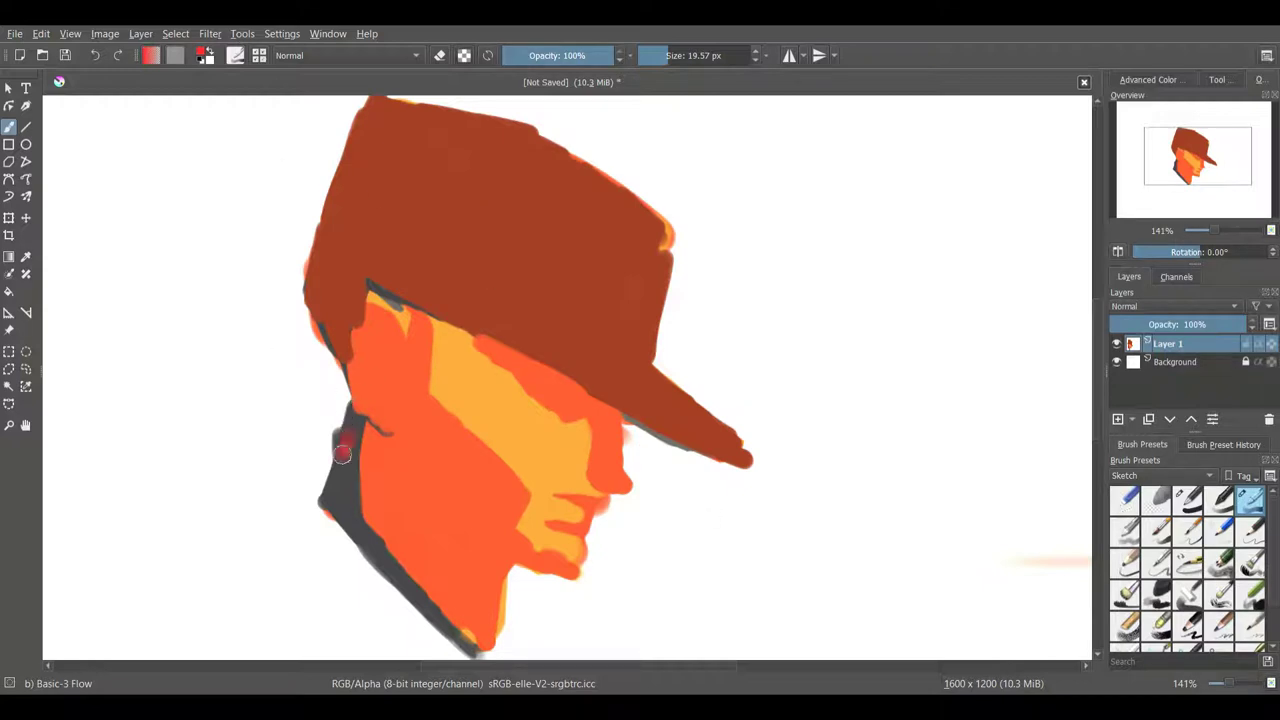
Step: Add bright red accents along the nape, the cap's back and top edges, and the brim's upper edge
mouse_move(350, 416)
left_mouse_down()
mouse_move(336, 500)
mouse_move(400, 585)
left_mouse_up()
mouse_move(338, 185)
left_mouse_down()
mouse_move(372, 102)
mouse_move(555, 140)
left_mouse_up()
mouse_move(326, 150)
left_mouse_down()
mouse_move(332, 213)
mouse_move(320, 238)
left_mouse_up()
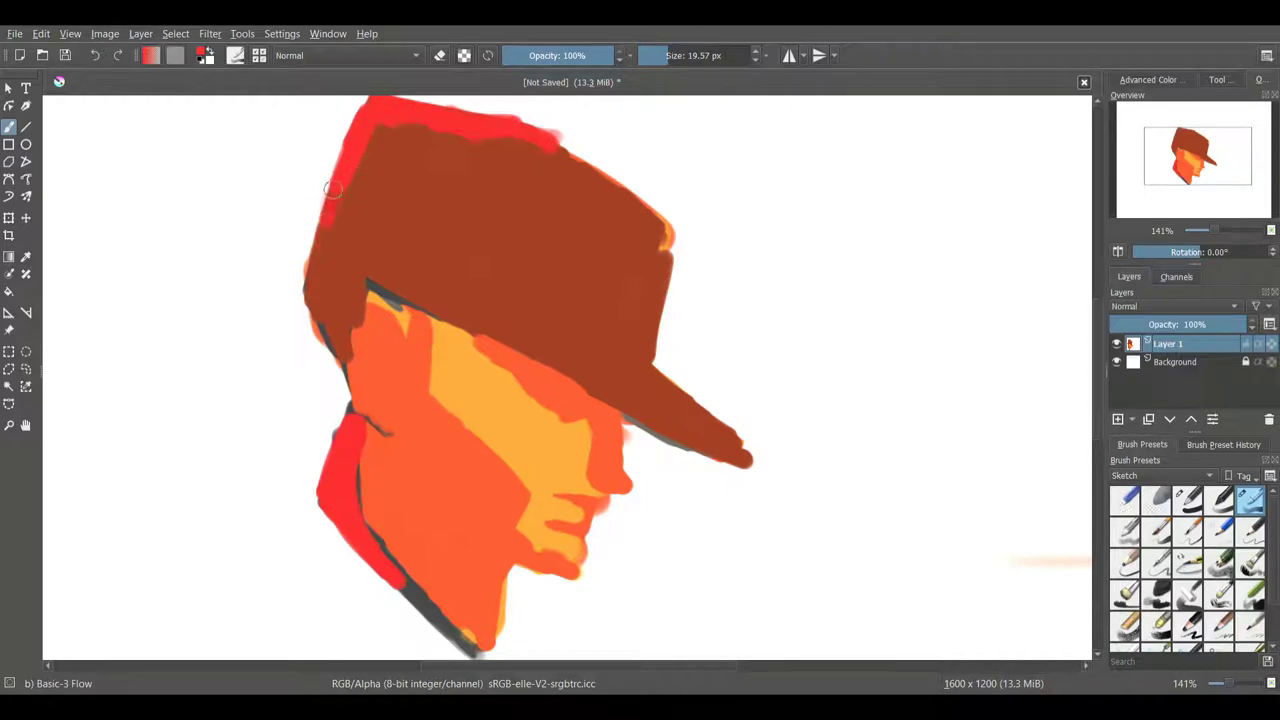
left_click_drag(645, 366, 740, 440)
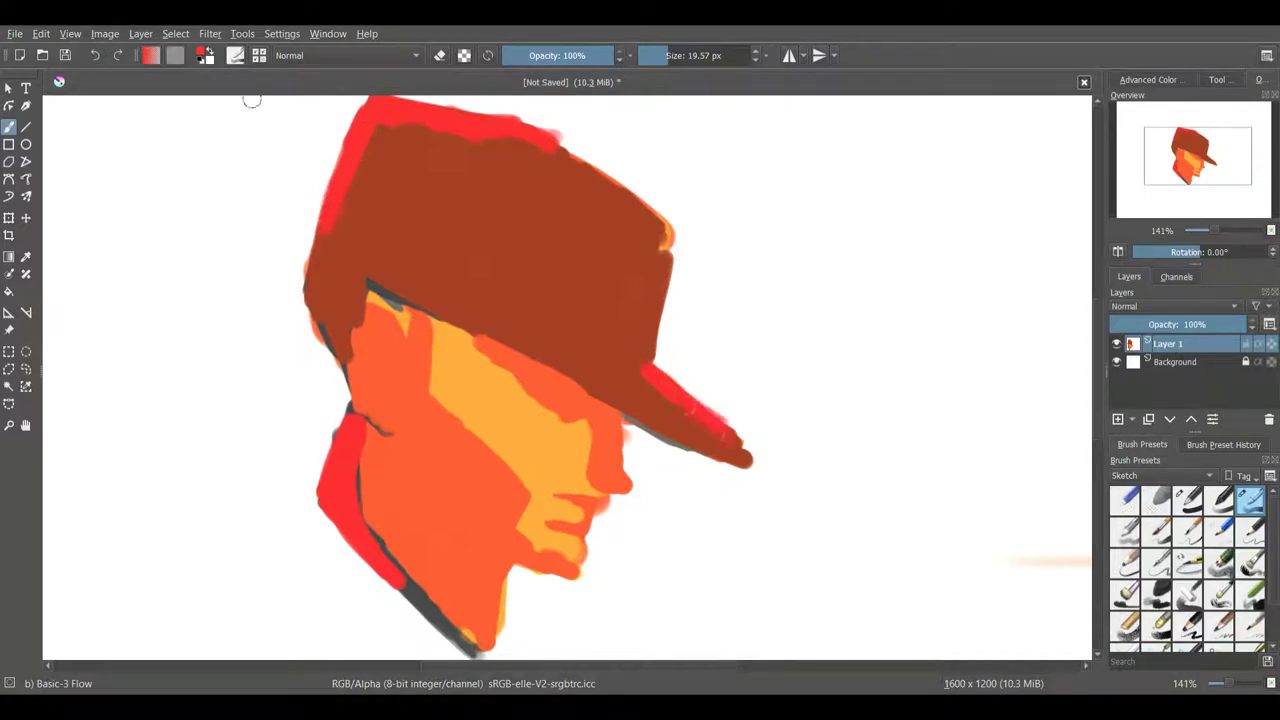
Step: Try painting the neck, jaw, cheek and ear bright red, and undo those strokes
mouse_move(400, 338)
left_mouse_down()
mouse_move(378, 372)
mouse_move(390, 430)
mouse_move(522, 500)
mouse_move(526, 552)
left_mouse_up()
mouse_move(360, 420)
left_mouse_down()
mouse_move(400, 580)
mouse_move(480, 630)
mouse_move(436, 541)
mouse_move(505, 500)
left_mouse_up()
left_click_drag(418, 402, 411, 345)
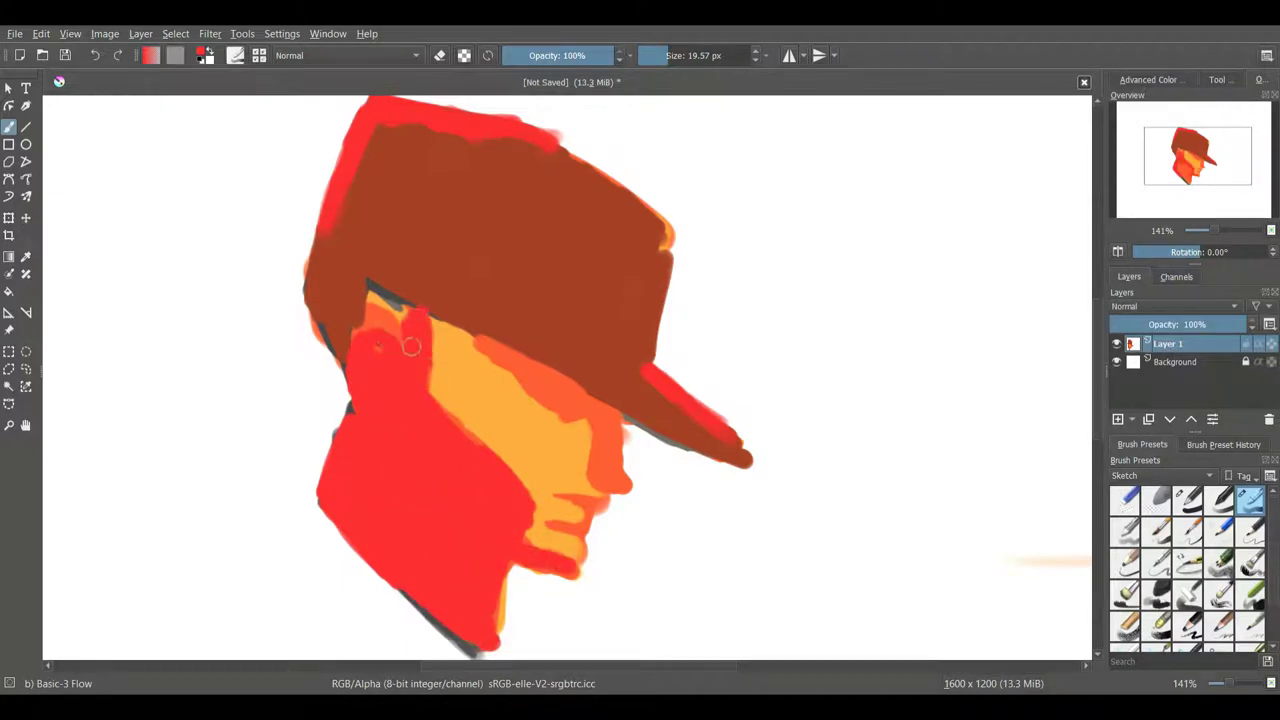
key("ctrl+z")
key("ctrl+z")
key("ctrl+z")
key("ctrl+z")
key("ctrl+z")
key("ctrl+z")
key("ctrl+z")
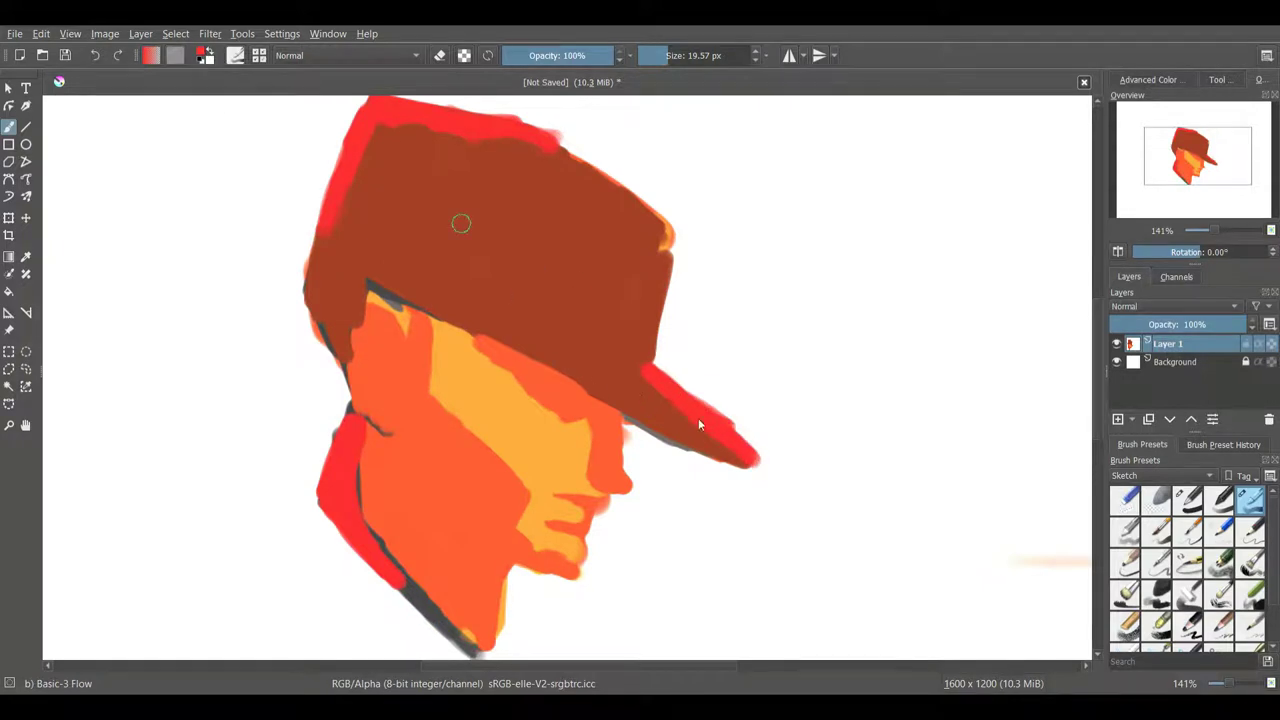
Step: Define the ear's rim and lobe in light orange, undoing the orange-red strokes tried over its top
left_click(426, 343, "ctrl")
mouse_move(403, 324)
left_mouse_down()
mouse_move(363, 322)
mouse_move(353, 335)
mouse_move(405, 312)
left_mouse_up()
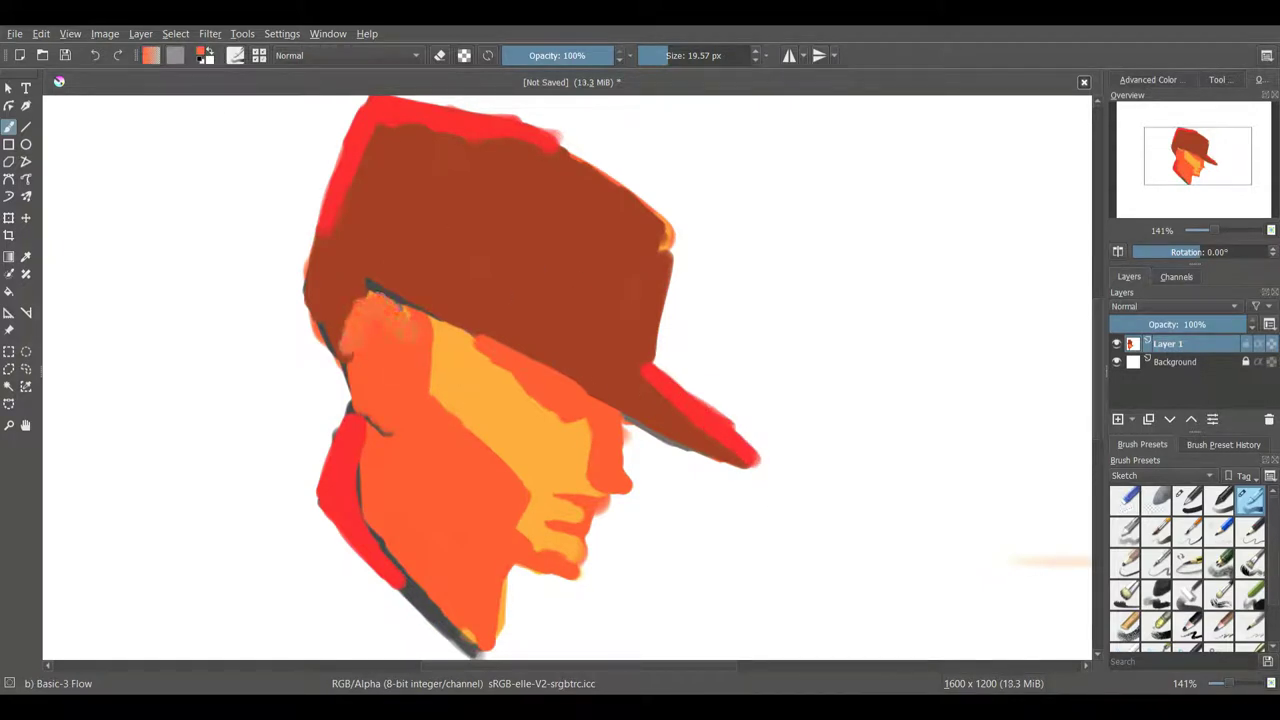
key("ctrl+z")
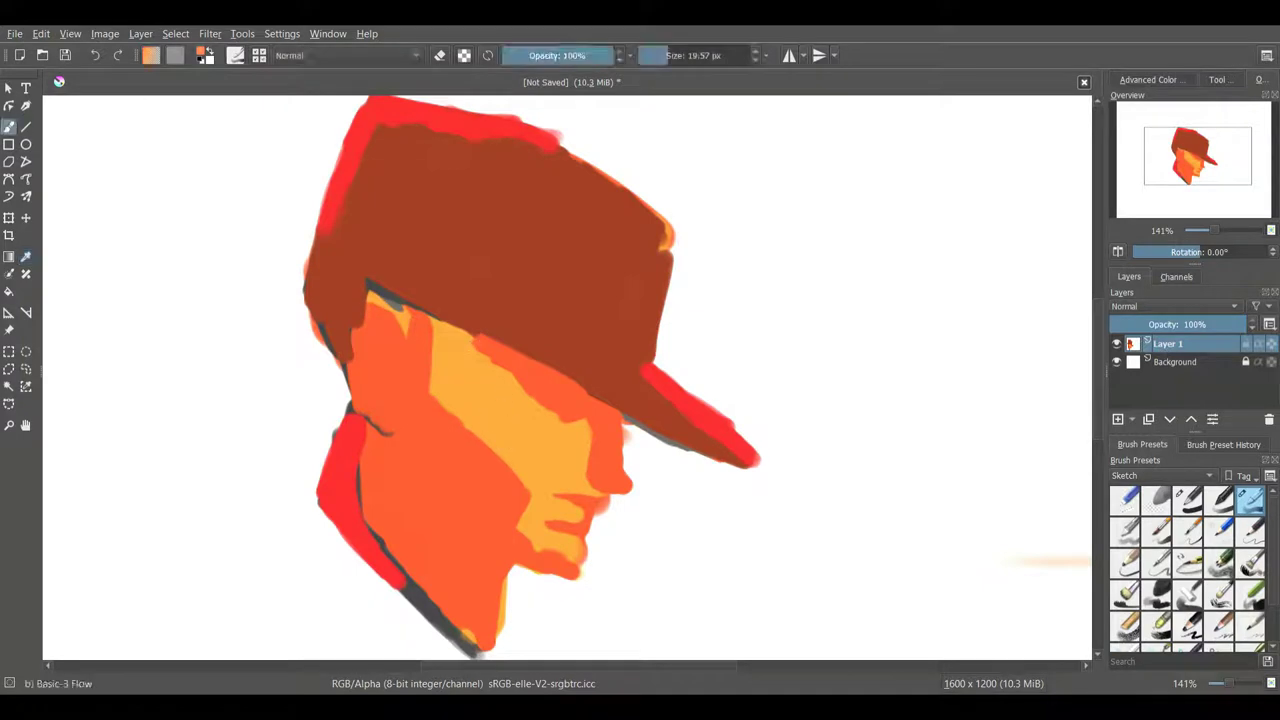
mouse_move(388, 334)
left_mouse_down()
mouse_move(362, 340)
mouse_move(396, 410)
left_mouse_up()
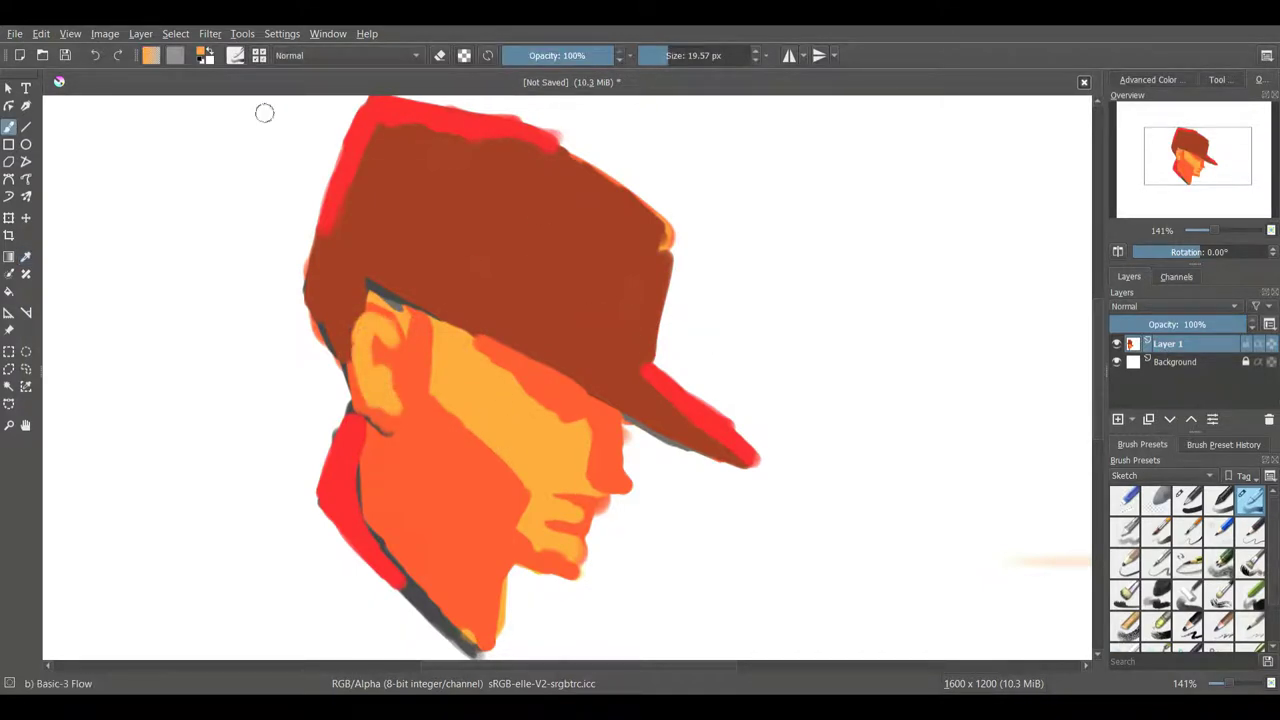
Step: Shade the cap's lower band, the brim's underside and the hair behind the ear in dark brown
mouse_move(345, 248)
left_mouse_down()
mouse_move(646, 403)
mouse_move(637, 391)
mouse_move(712, 452)
left_mouse_up()
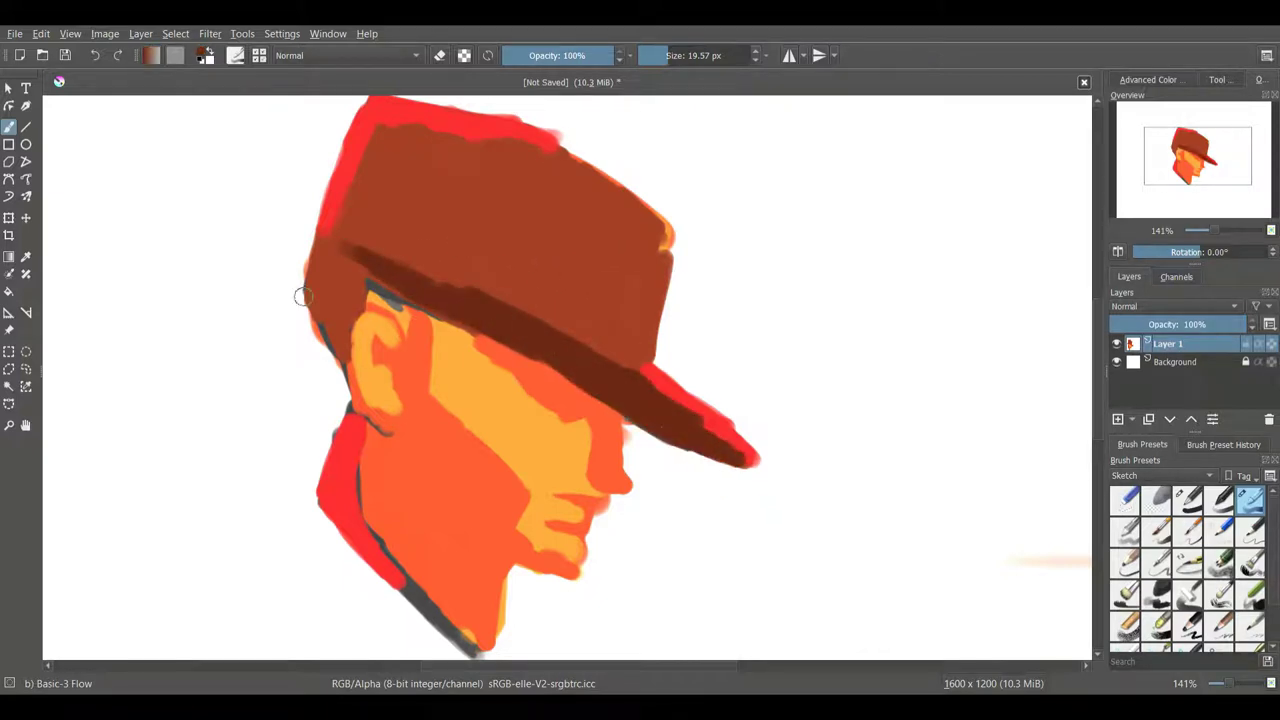
mouse_move(302, 296)
left_mouse_down()
mouse_move(323, 263)
mouse_move(354, 277)
mouse_move(364, 305)
left_mouse_up()
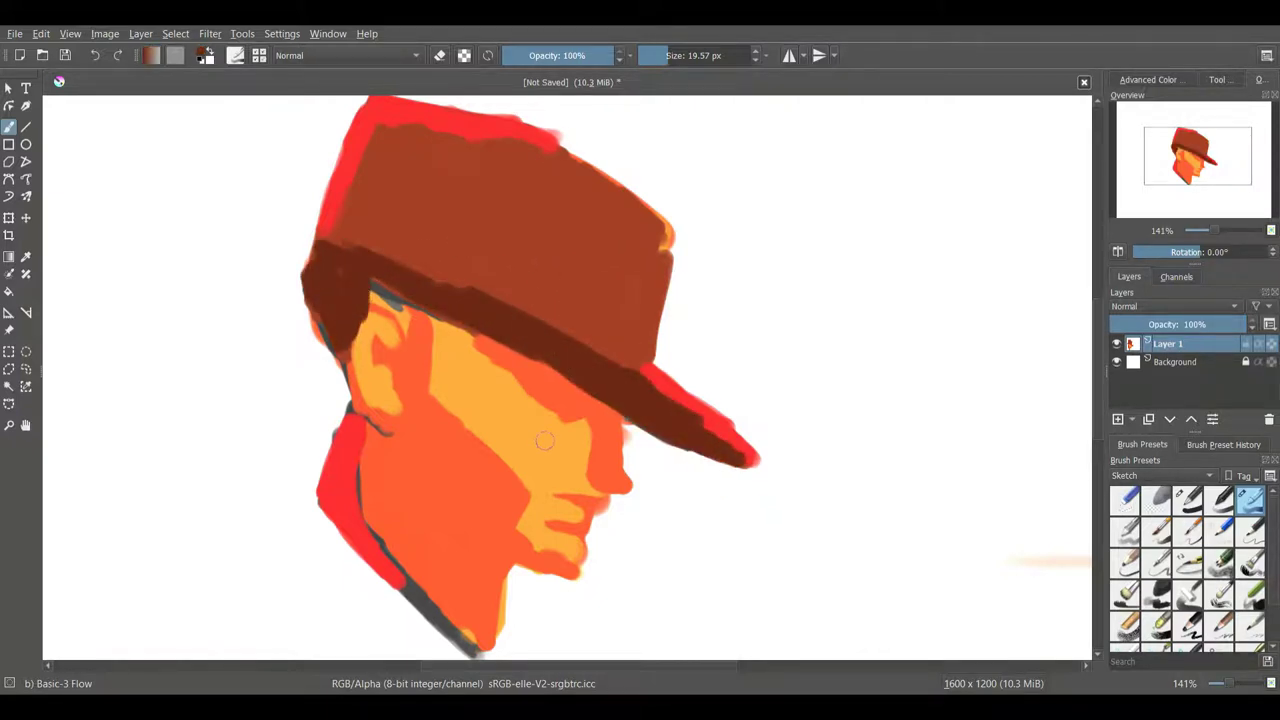
Step: Choose a peach paint colour and move the painted head toward the canvas's right edge with the Transform tool
scroll(545, 440, "down", 3)
left_click_drag(546, 406, 510, 366)
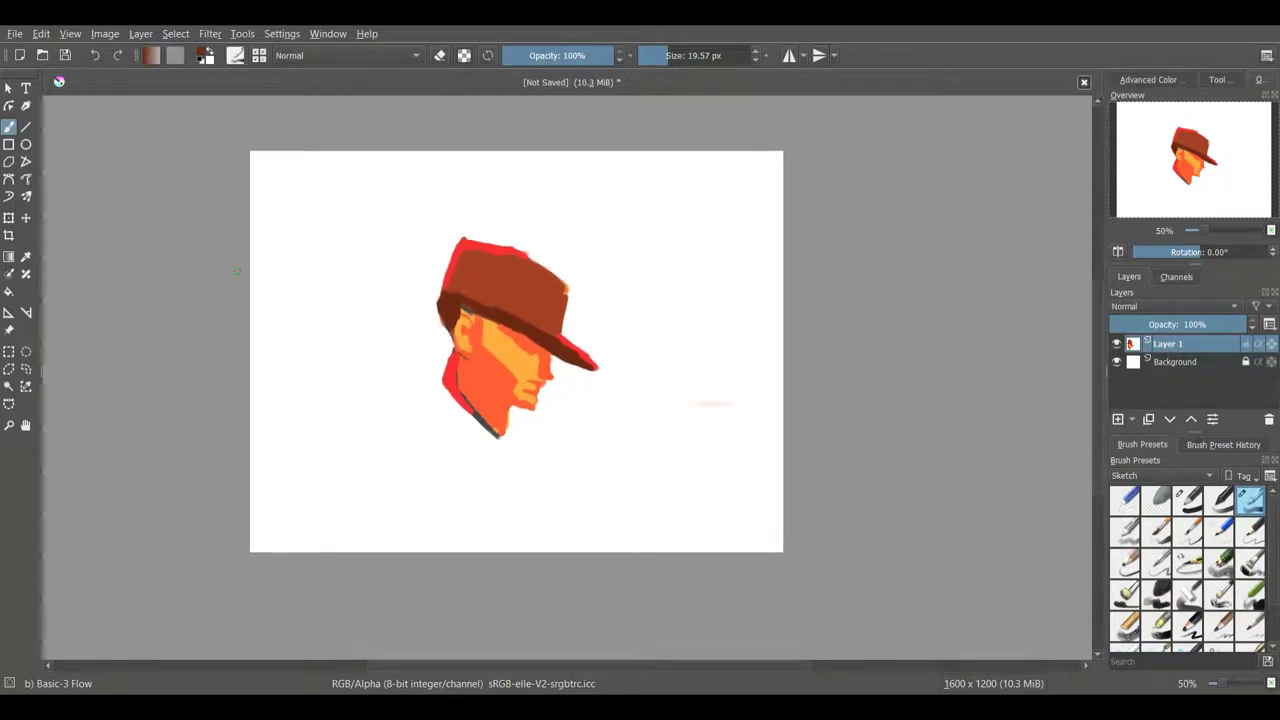
left_click(539, 254, "ctrl")
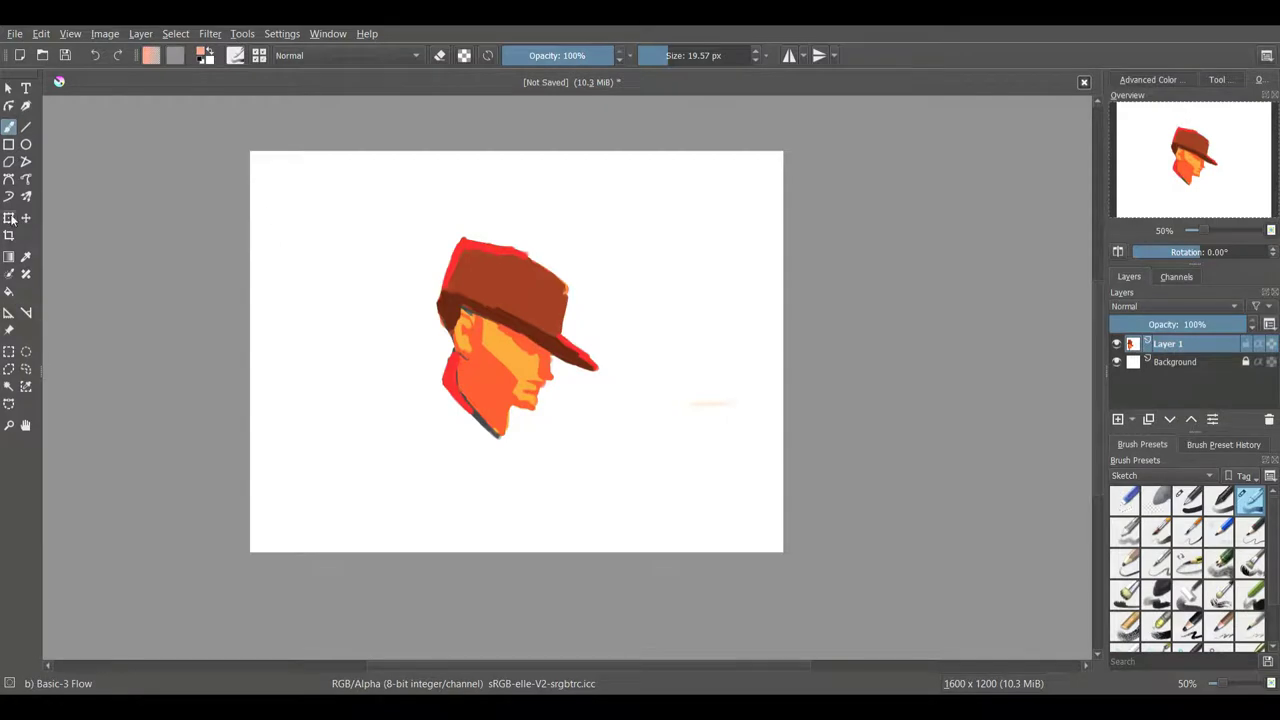
left_click(8, 218)
left_click_drag(525, 285, 667, 330)
left_click(8, 129)
Step: Paint a solid peach oval for a second head in the empty area beside the capped head
key("ctrl+plus")
key("plus")
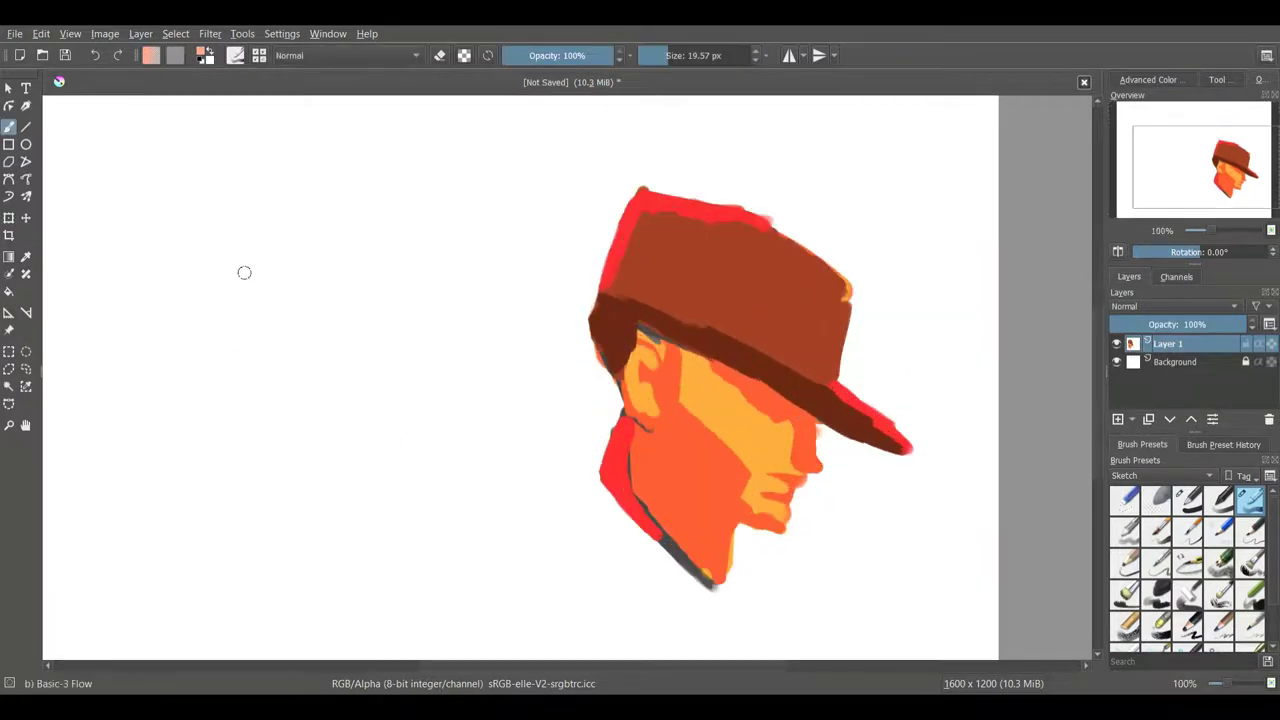
mouse_move(215, 210)
left_mouse_down()
mouse_move(274, 400)
mouse_move(366, 354)
mouse_move(355, 405)
mouse_move(386, 309)
mouse_move(372, 185)
mouse_move(345, 155)
mouse_move(295, 150)
mouse_move(350, 165)
mouse_move(240, 165)
mouse_move(245, 270)
mouse_move(246, 253)
mouse_move(315, 412)
mouse_move(365, 222)
mouse_move(288, 258)
left_mouse_up()
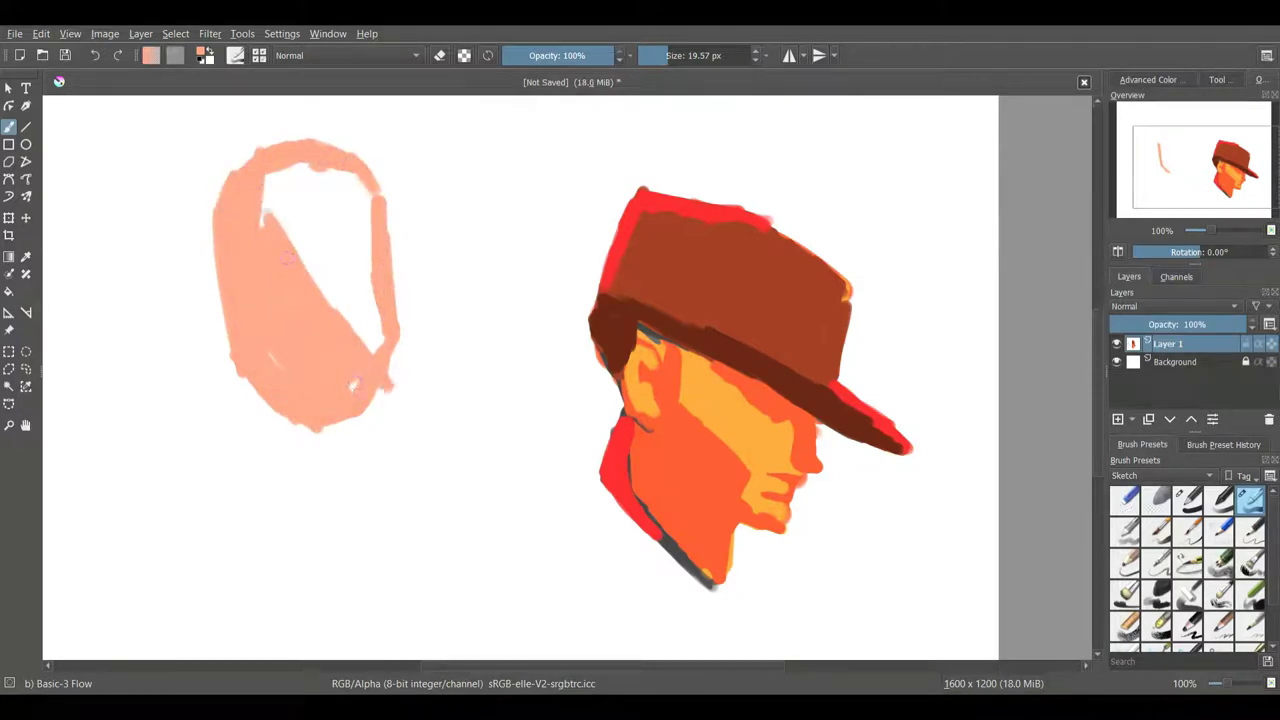
mouse_move(366, 412)
left_mouse_down()
mouse_move(290, 185)
mouse_move(280, 225)
mouse_move(373, 300)
left_mouse_up()
Step: Extend the peach oval with a neck and paint an ear on each side of the second head
left_click(682, 56)
key("bracketleft")
key("bracketleft")
key("bracketleft")
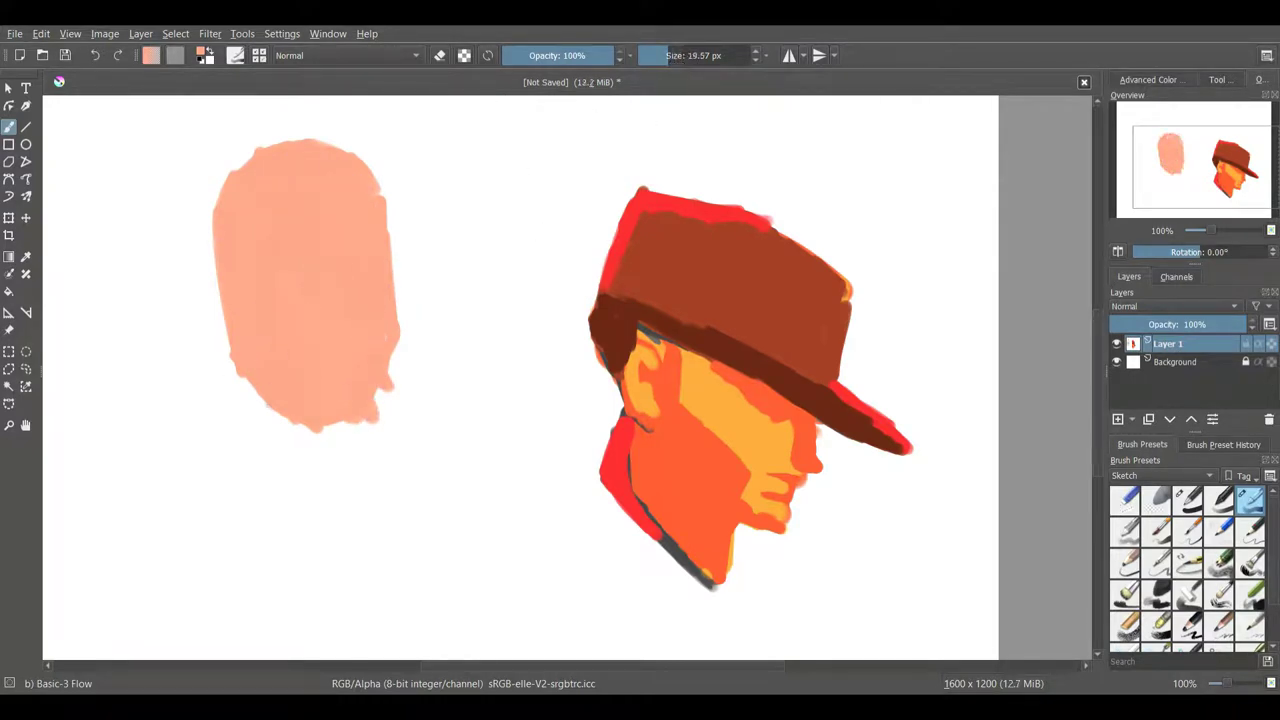
mouse_move(285, 400)
left_mouse_down()
mouse_move(305, 496)
mouse_move(386, 480)
mouse_move(390, 430)
mouse_move(355, 490)
mouse_move(303, 473)
left_mouse_up()
left_click_drag(236, 287, 211, 304)
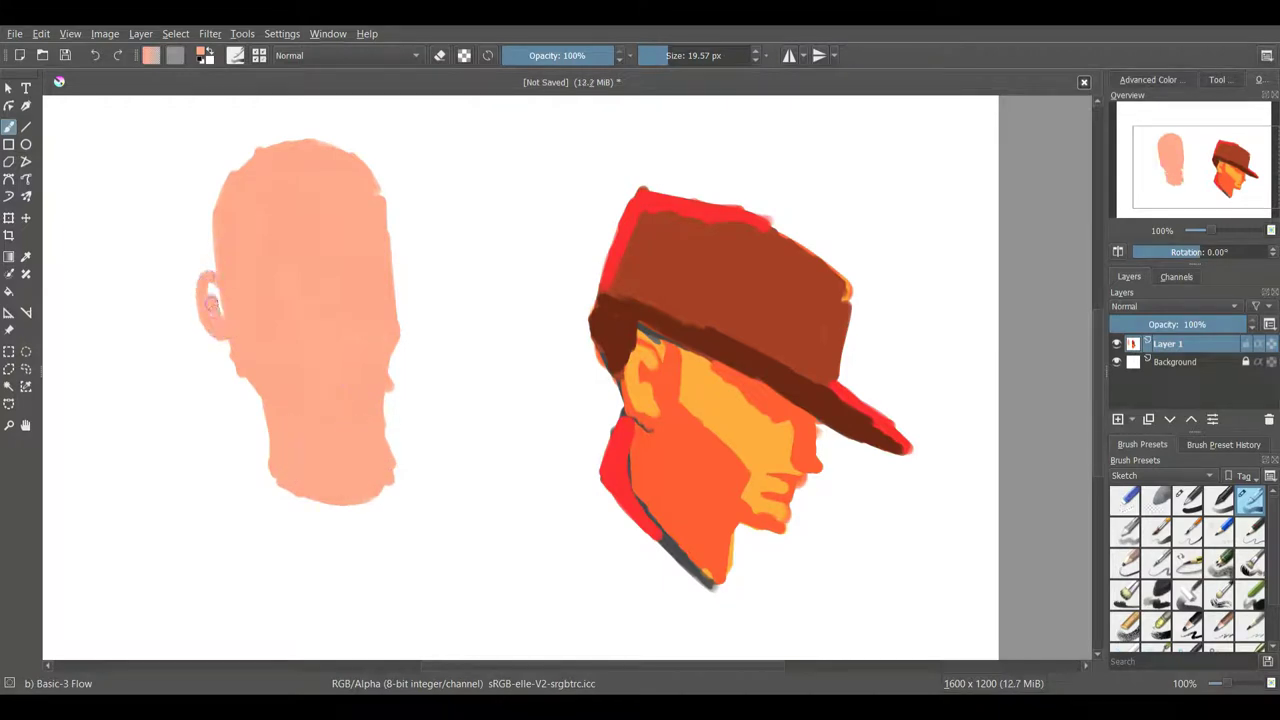
left_click_drag(391, 255, 399, 314)
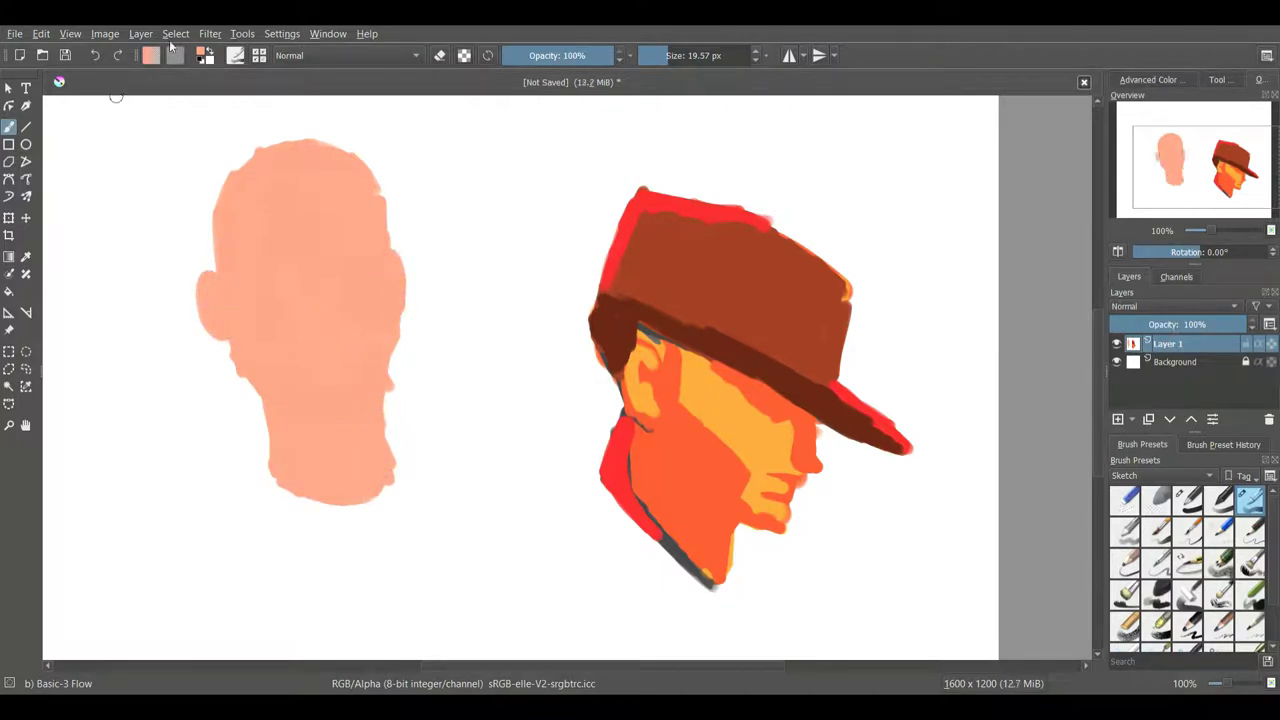
Step: Paint the second head's hair, near ear, shaded cheek and jawline in solid orange
key("ctrl+plus")
left_click_drag(203, 293, 451, 266)
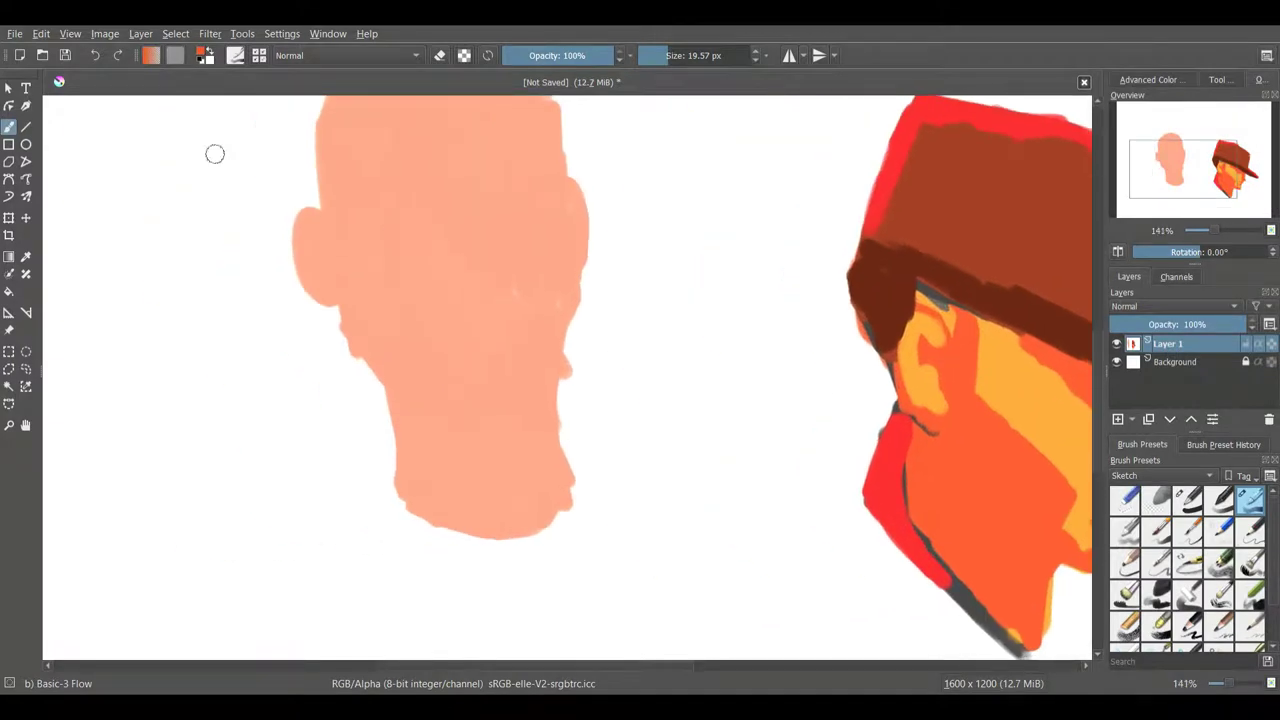
left_click_drag(450, 157, 449, 274)
mouse_move(325, 339)
left_mouse_down()
mouse_move(315, 330)
mouse_move(330, 406)
mouse_move(324, 346)
mouse_move(360, 328)
mouse_move(352, 278)
mouse_move(375, 205)
mouse_move(508, 158)
mouse_move(500, 145)
mouse_move(361, 155)
mouse_move(318, 224)
left_mouse_up()
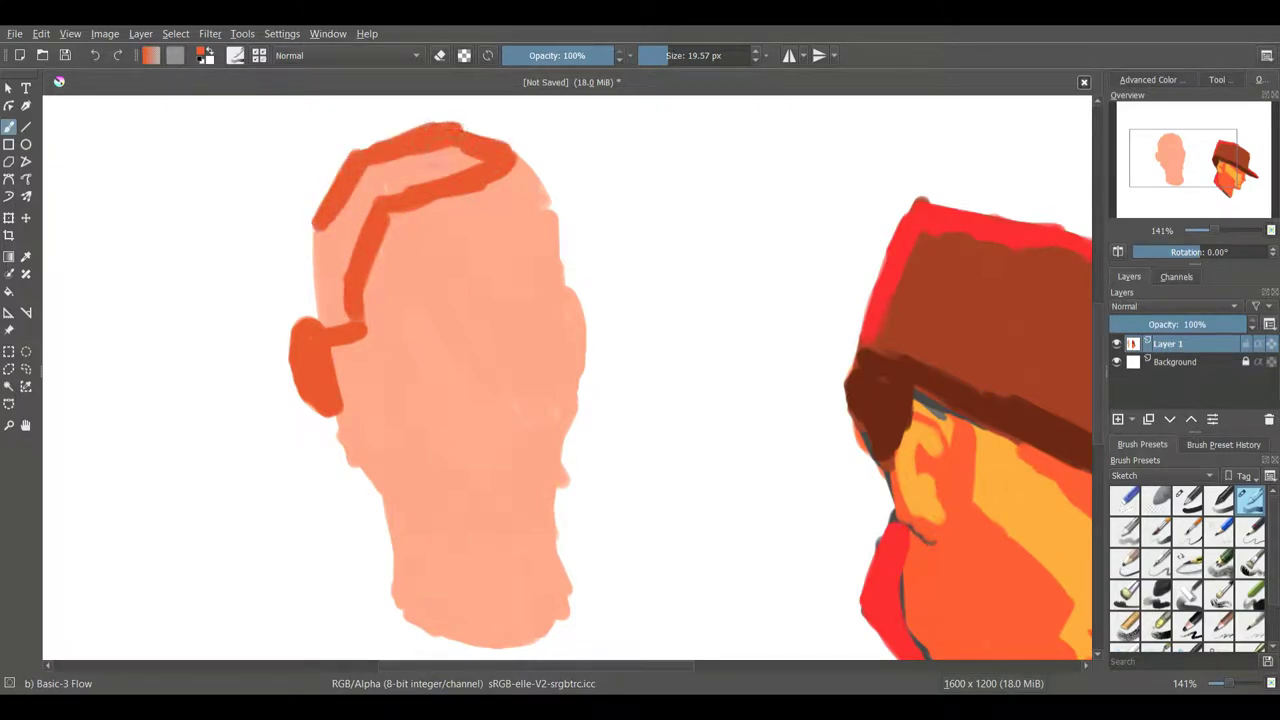
mouse_move(320, 270)
left_mouse_down()
mouse_move(308, 240)
mouse_move(350, 180)
mouse_move(485, 162)
left_mouse_up()
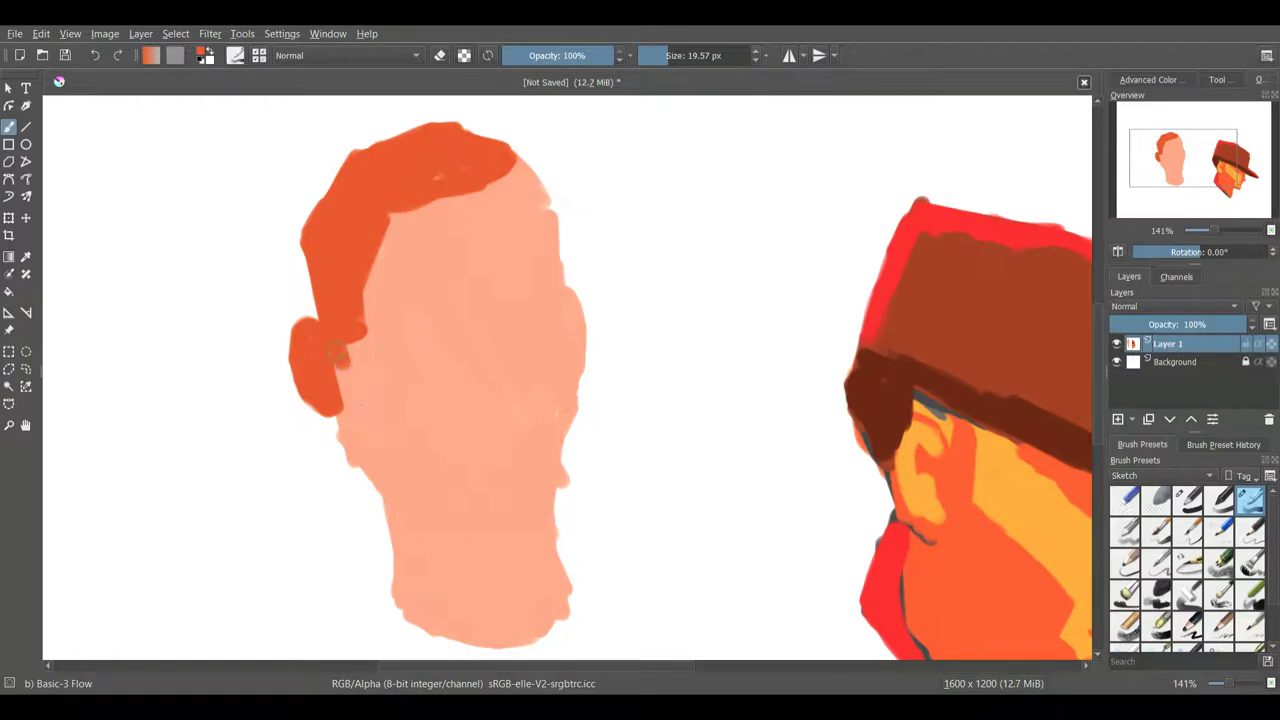
mouse_move(336, 349)
left_mouse_down()
mouse_move(378, 379)
mouse_move(446, 518)
mouse_move(340, 392)
mouse_move(462, 528)
mouse_move(518, 515)
mouse_move(552, 465)
left_mouse_up()
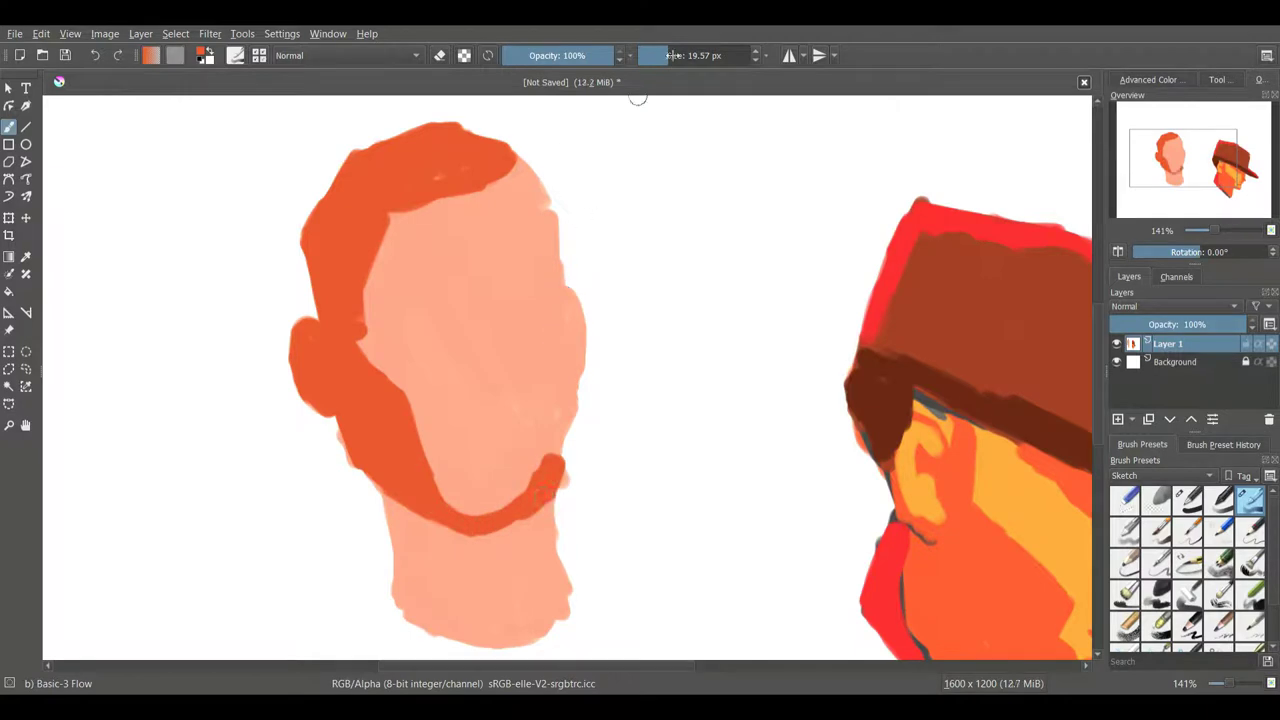
Step: Shade the far ear orange with a 7.04 px brush and the near half of the neck with a 20.90 px brush
left_click_drag(673, 55, 658, 55)
mouse_move(570, 282)
left_mouse_down()
mouse_move(582, 384)
mouse_move(568, 280)
left_mouse_up()
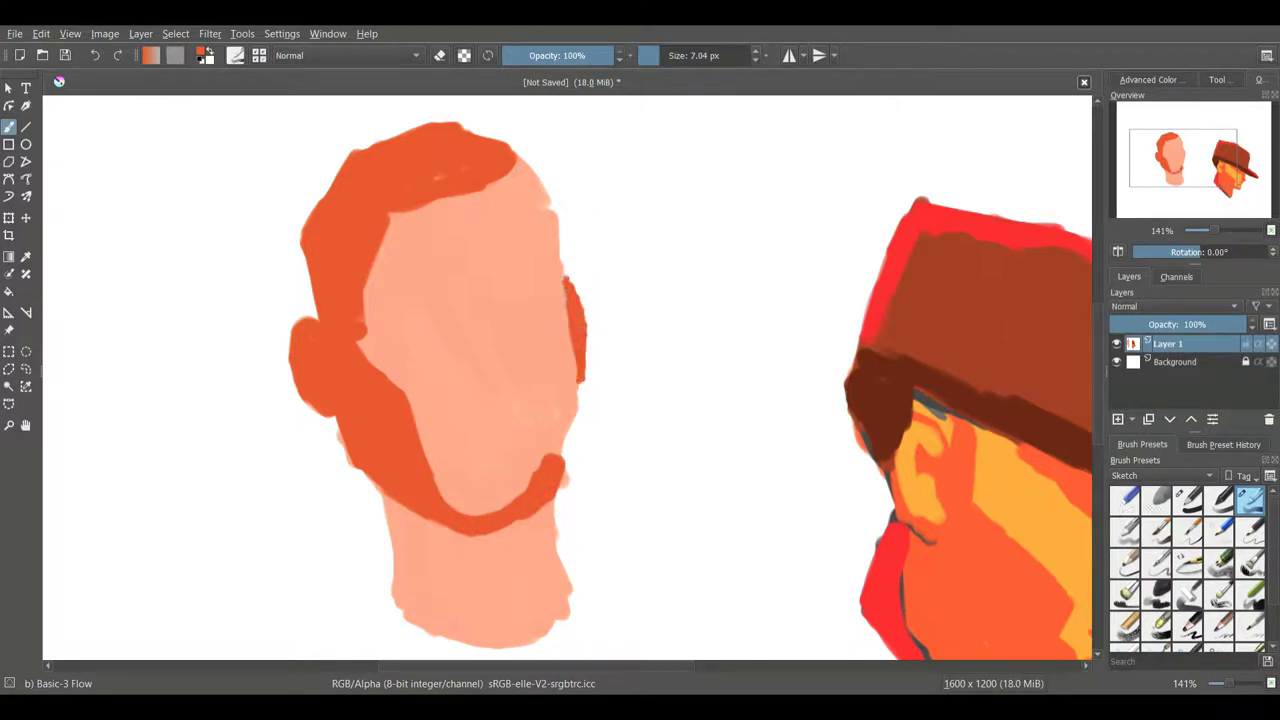
left_click_drag(660, 56, 677, 60)
left_click_drag(460, 532, 503, 643)
mouse_move(403, 600)
left_mouse_down()
mouse_move(408, 618)
mouse_move(497, 645)
left_mouse_up()
mouse_move(400, 505)
left_mouse_down()
mouse_move(393, 588)
mouse_move(470, 615)
left_mouse_up()
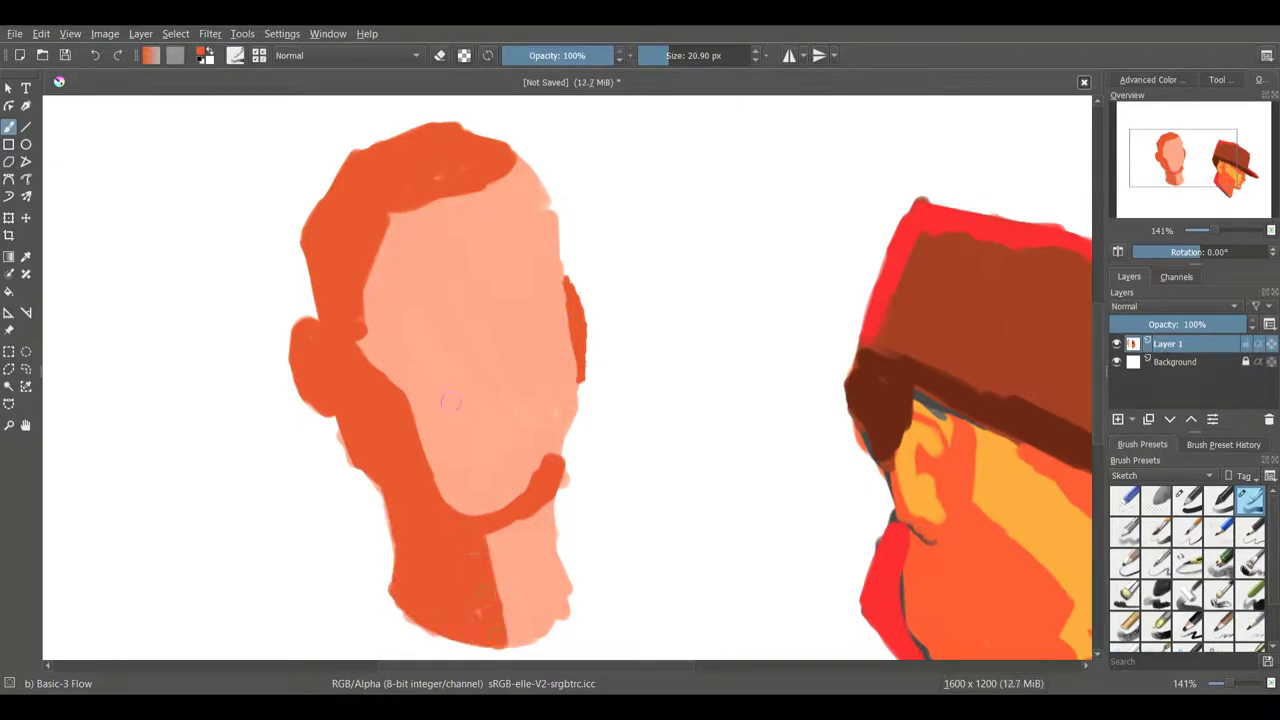
Step: Block in the nose's underside, both eye sockets and the upper lip in orange
mouse_move(447, 396)
left_mouse_down()
mouse_move(468, 404)
mouse_move(496, 377)
mouse_move(482, 402)
mouse_move(497, 388)
left_mouse_up()
key("ctrl+z")
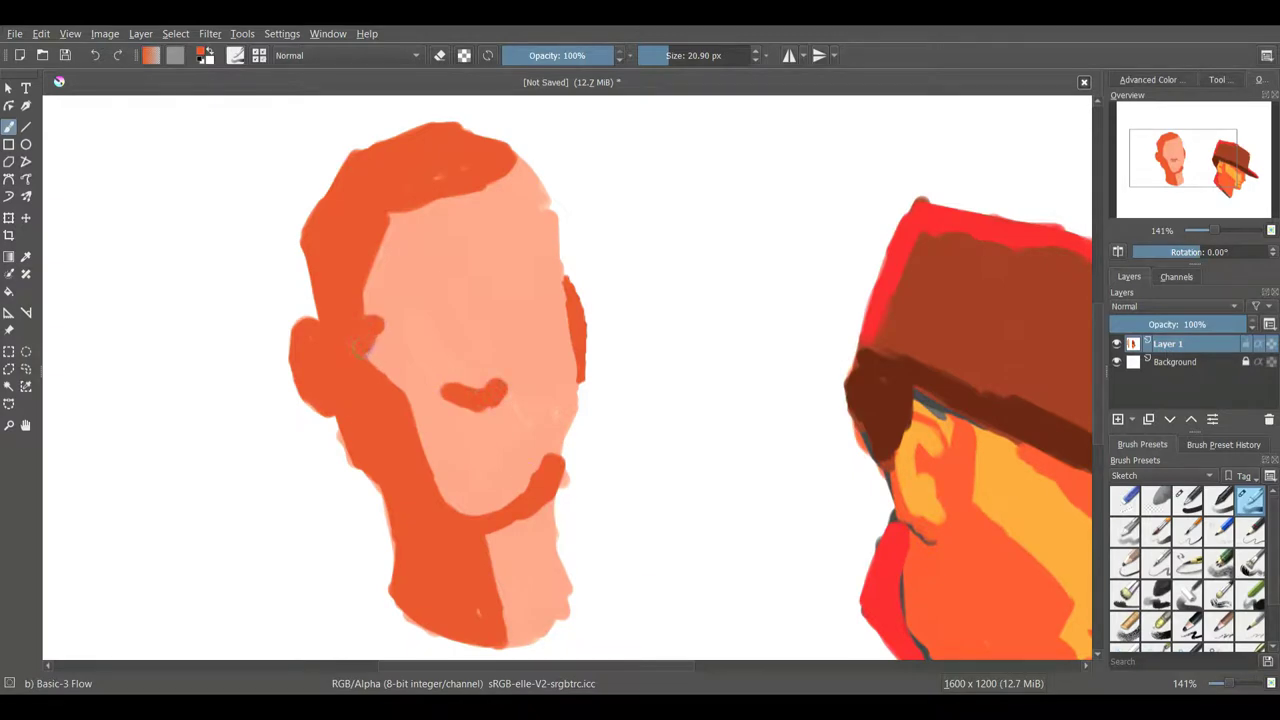
mouse_move(366, 312)
left_mouse_down()
mouse_move(405, 287)
mouse_move(450, 306)
mouse_move(435, 350)
mouse_move(415, 326)
left_mouse_up()
mouse_move(496, 290)
left_mouse_down()
mouse_move(560, 298)
mouse_move(502, 312)
mouse_move(514, 289)
left_mouse_up()
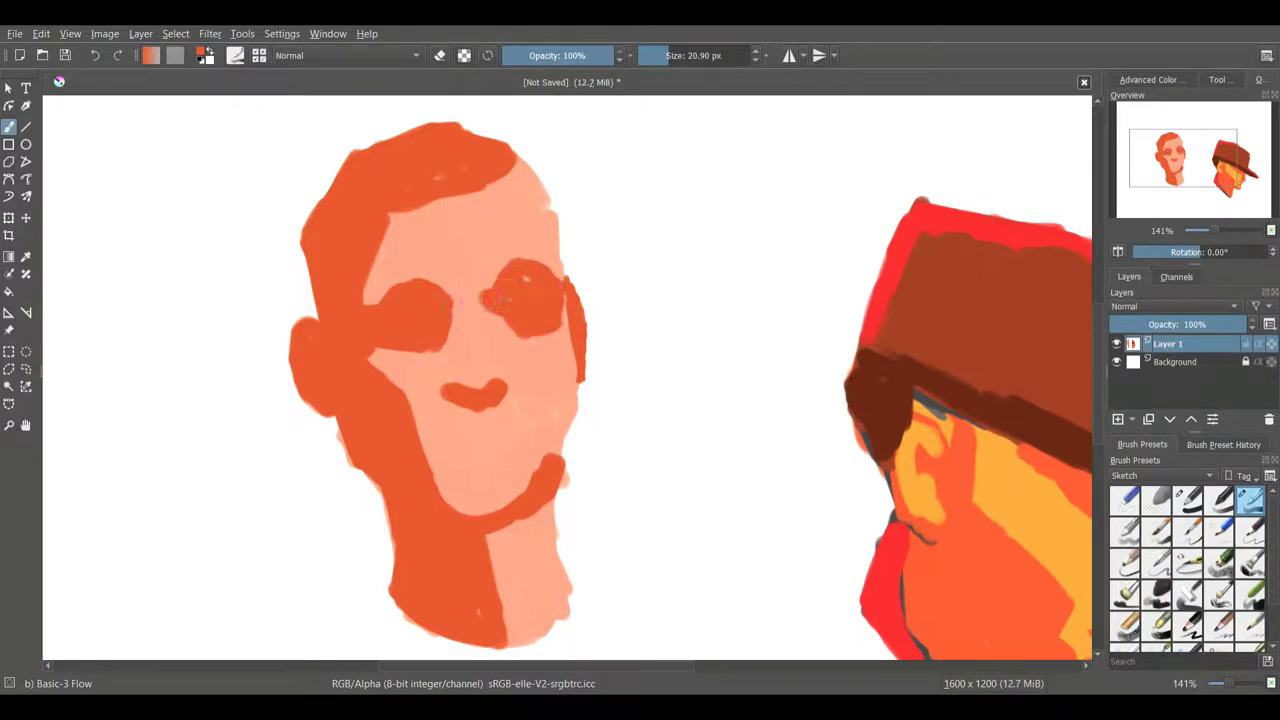
mouse_move(452, 455)
left_mouse_down()
mouse_move(519, 442)
mouse_move(470, 442)
left_mouse_up()
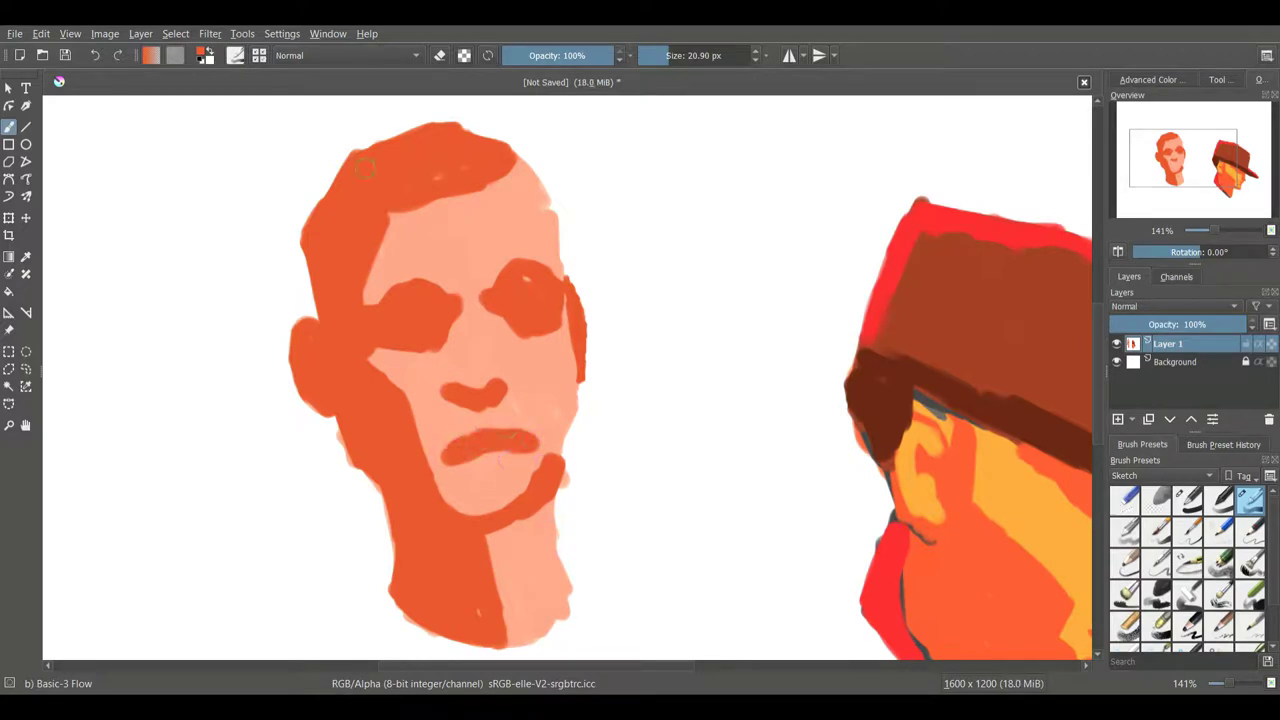
Step: Choose a light yellow and paint highlight shapes on both cheeks below the eye sockets
left_click(559, 276, "ctrl")
key("plus")
left_click_drag(308, 354, 368, 390)
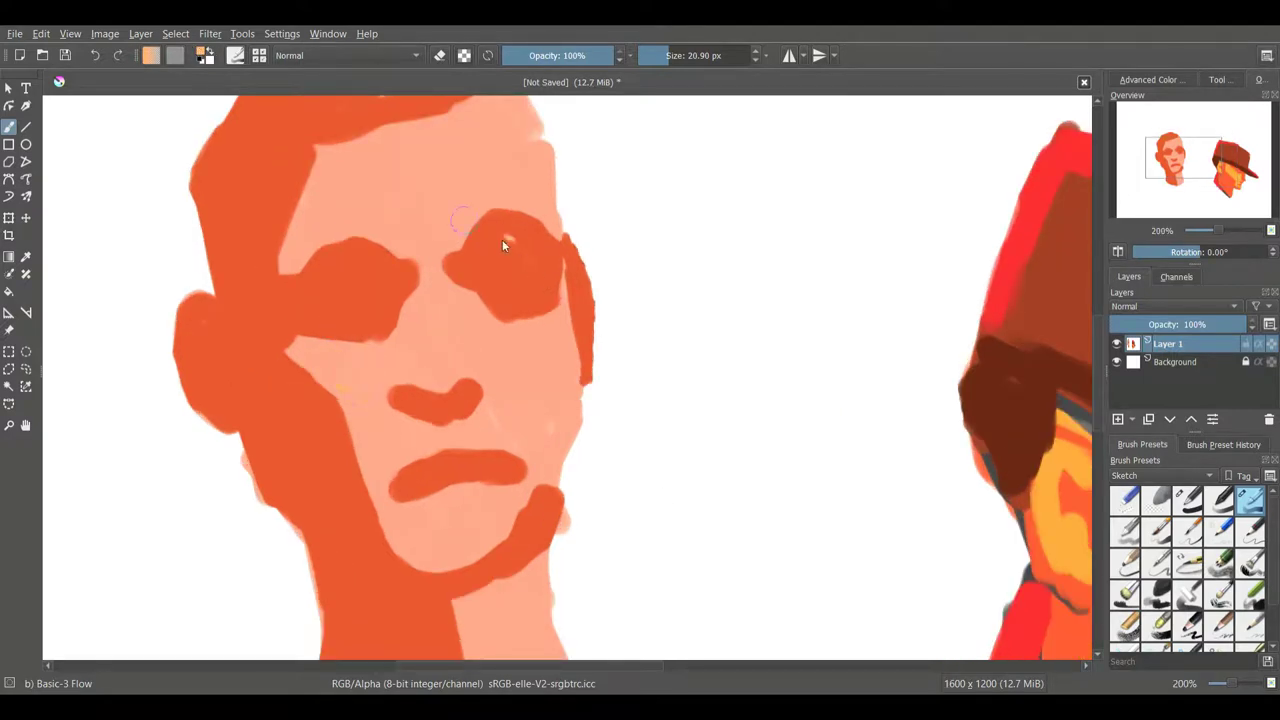
mouse_move(312, 357)
left_mouse_down()
mouse_move(367, 432)
mouse_move(337, 420)
mouse_move(352, 429)
mouse_move(337, 374)
mouse_move(368, 466)
left_mouse_up()
key("ctrl+z")
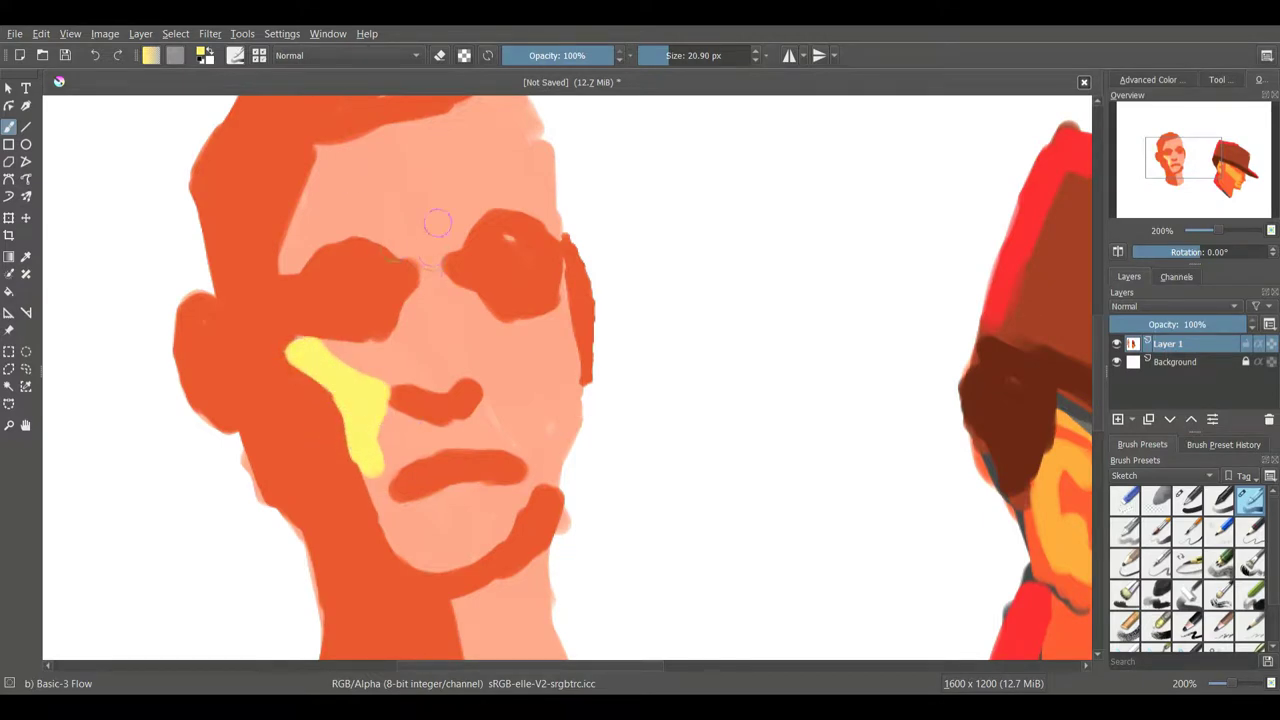
left_click_drag(336, 362, 355, 353)
mouse_move(503, 390)
left_mouse_down()
mouse_move(556, 404)
mouse_move(543, 417)
mouse_move(551, 386)
mouse_move(512, 352)
mouse_move(510, 374)
mouse_move(504, 351)
mouse_move(482, 359)
mouse_move(459, 299)
mouse_move(490, 337)
mouse_move(479, 354)
mouse_move(516, 381)
mouse_move(539, 330)
mouse_move(545, 402)
left_mouse_up()
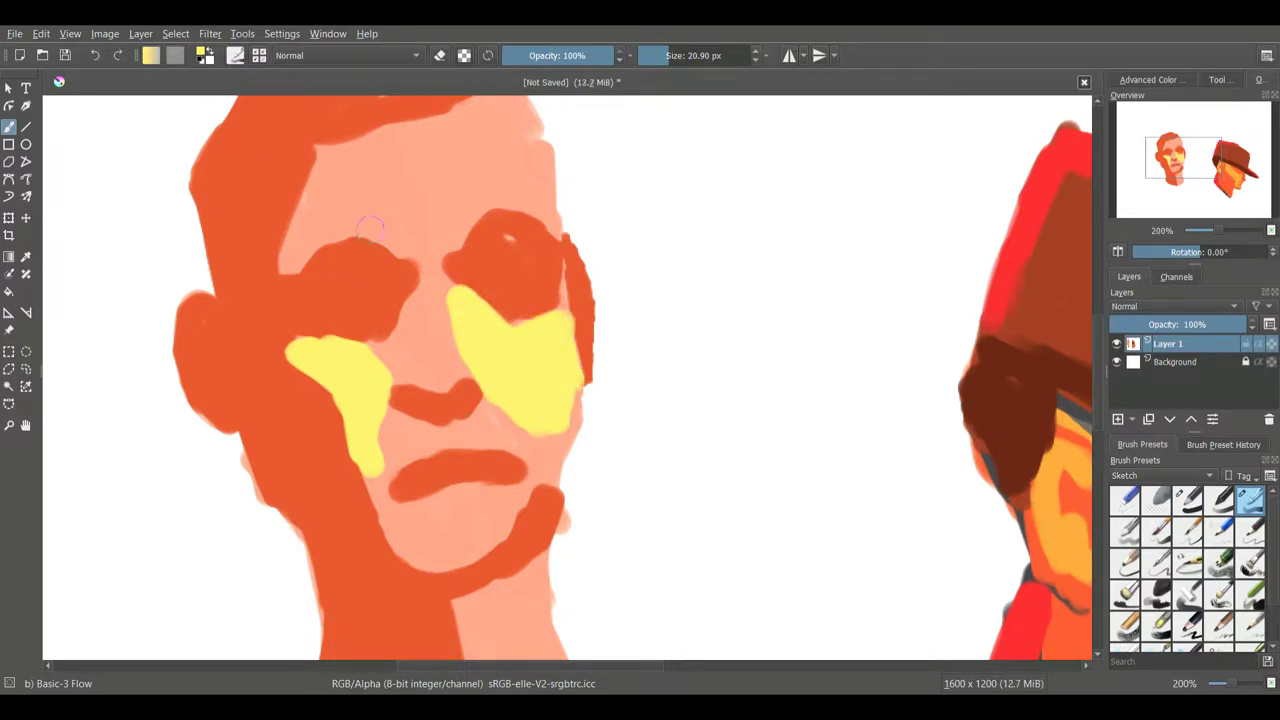
Step: Fill the forehead and lower lip with light yellow, undoing the trial stroke on the chin
mouse_move(315, 148)
left_mouse_down()
mouse_move(285, 245)
mouse_move(343, 229)
mouse_move(434, 243)
mouse_move(519, 205)
mouse_move(540, 170)
mouse_move(500, 110)
mouse_move(440, 140)
mouse_move(448, 125)
mouse_move(380, 211)
mouse_move(497, 120)
mouse_move(549, 186)
left_mouse_up()
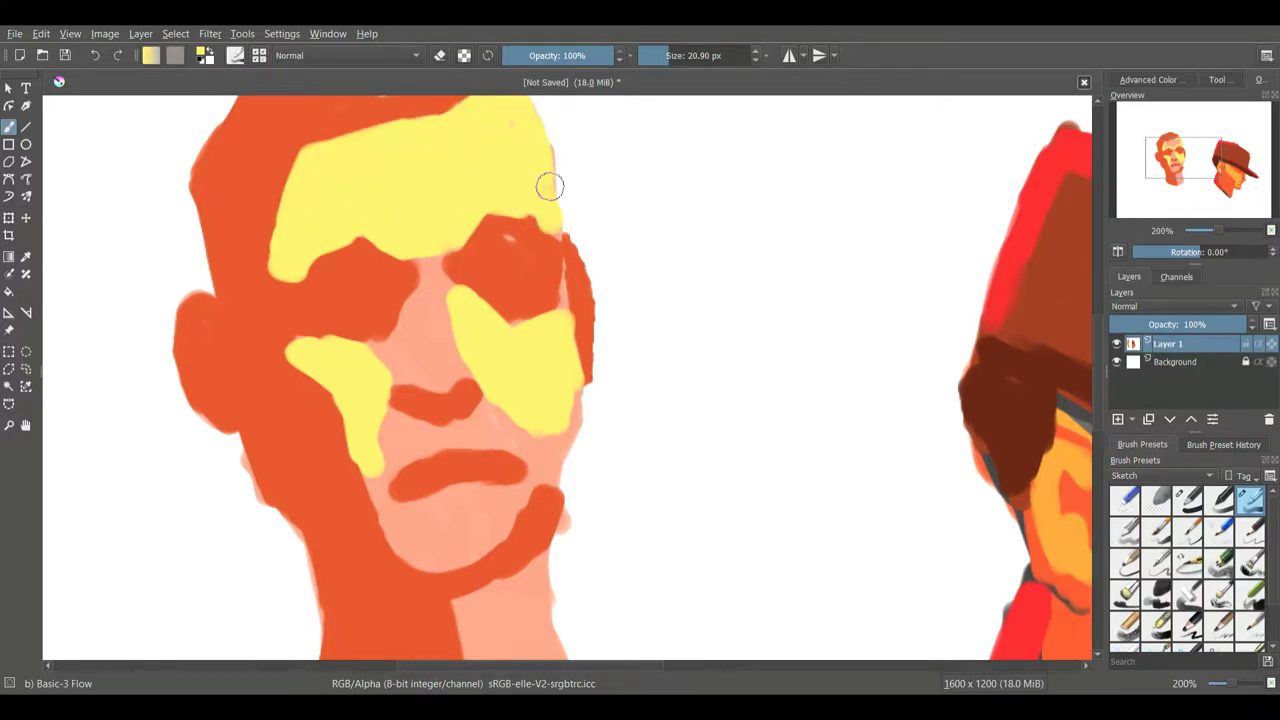
left_click_drag(472, 537, 440, 528)
key("ctrl+z")
left_click_drag(486, 488, 438, 494)
Step: Sample the orange from the shaded cheek and fill the whole chin with it
left_click(26, 257)
left_click(303, 426)
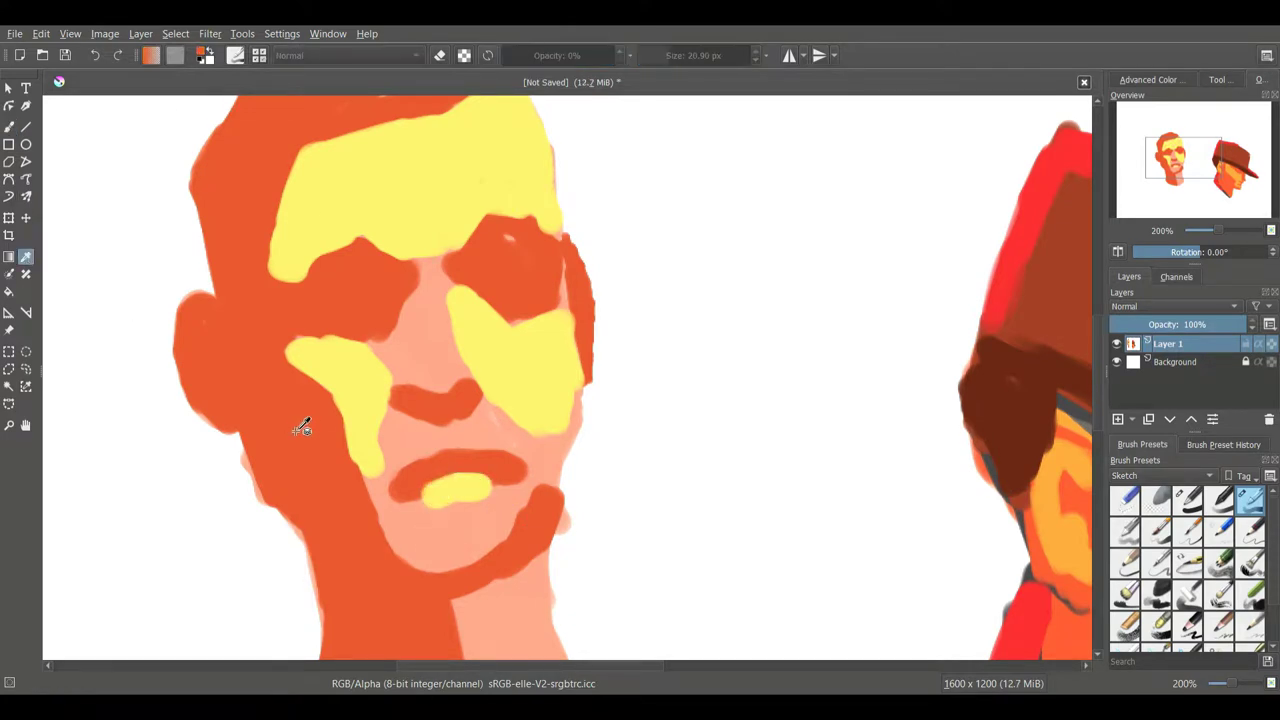
key("b")
mouse_move(393, 544)
left_mouse_down()
mouse_move(447, 509)
mouse_move(507, 515)
mouse_move(485, 513)
mouse_move(411, 571)
mouse_move(475, 530)
left_mouse_up()
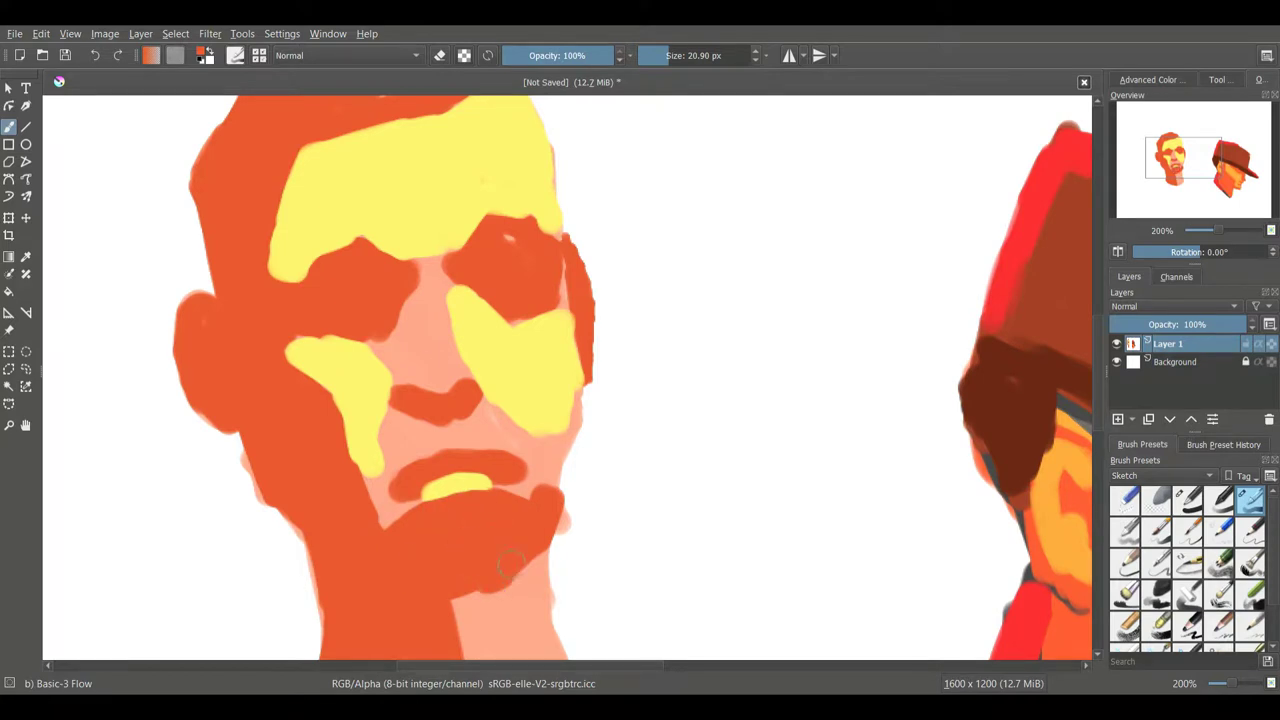
mouse_move(420, 571)
left_mouse_down()
mouse_move(462, 587)
mouse_move(494, 578)
left_mouse_up()
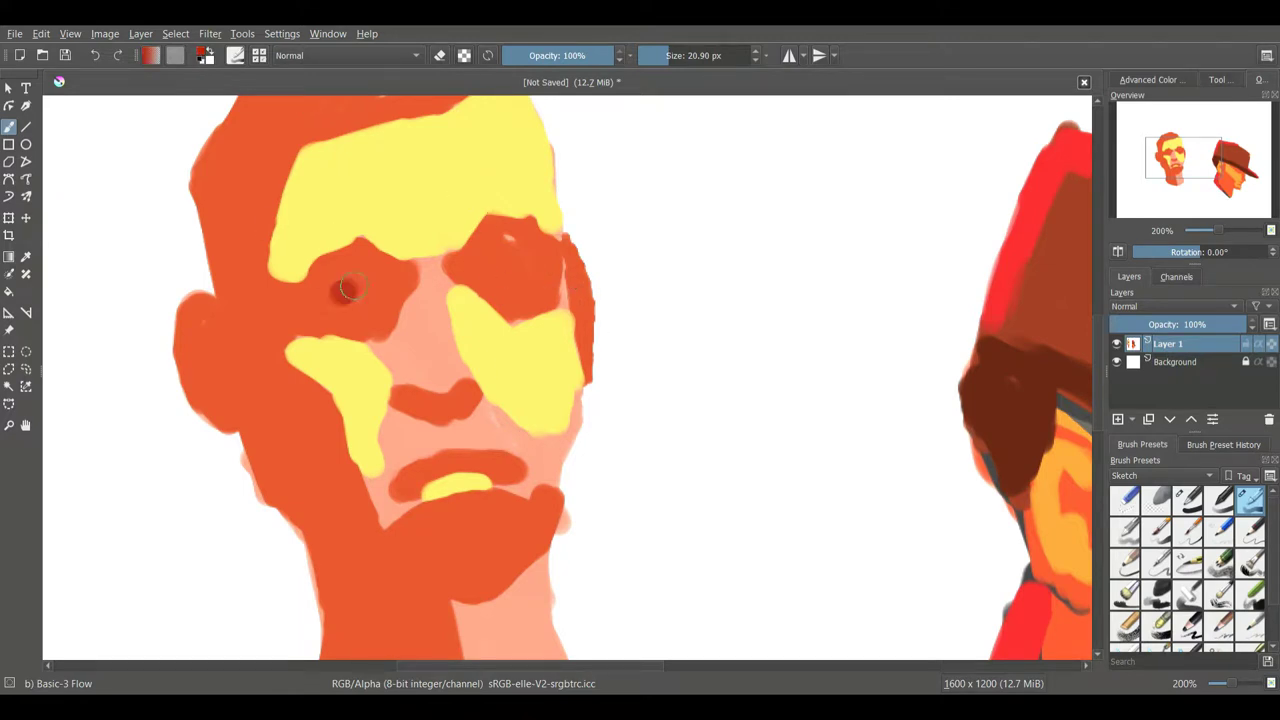
Step: Darken both eye sockets with dark red and outline the chin and lower jaw in the same colour
mouse_move(400, 268)
left_mouse_down()
mouse_move(361, 313)
mouse_move(323, 311)
mouse_move(337, 280)
mouse_move(365, 268)
mouse_move(368, 316)
mouse_move(330, 295)
left_mouse_up()
mouse_move(505, 290)
left_mouse_down()
mouse_move(474, 258)
mouse_move(527, 258)
mouse_move(495, 268)
left_mouse_up()
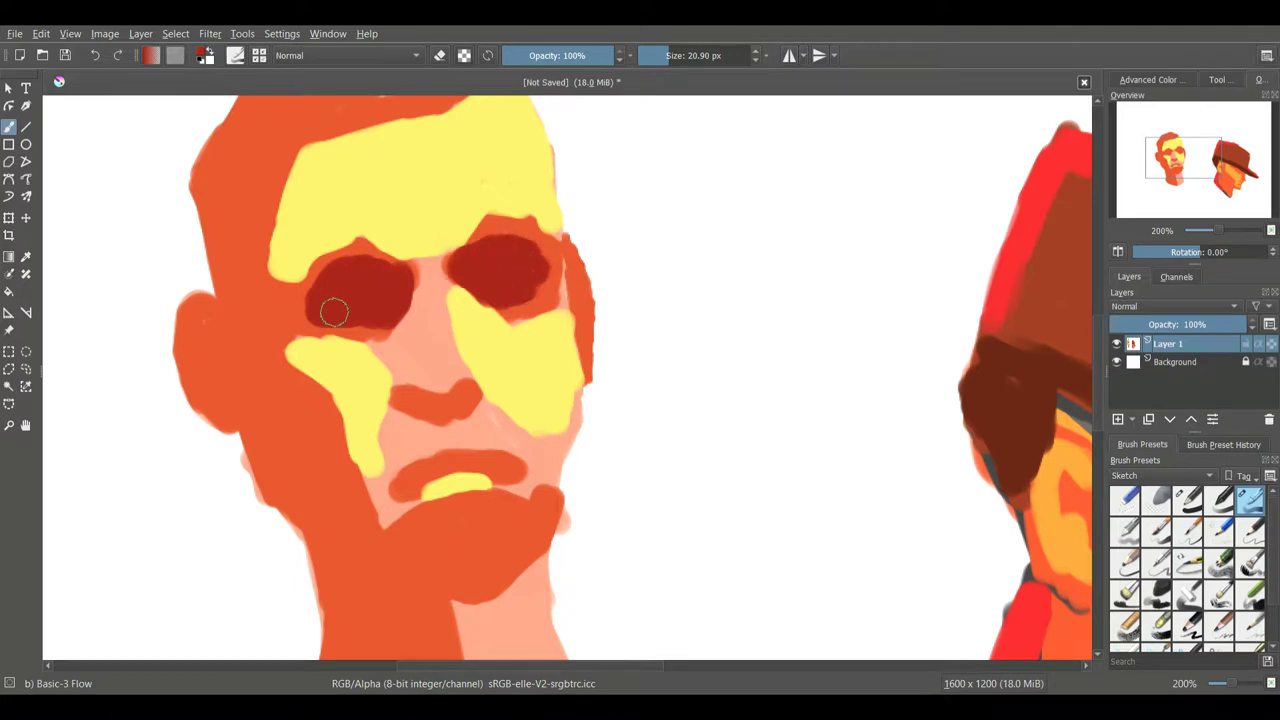
mouse_move(409, 543)
left_mouse_down()
mouse_move(455, 580)
mouse_move(500, 575)
mouse_move(512, 530)
mouse_move(426, 540)
mouse_move(468, 536)
mouse_move(442, 513)
mouse_move(546, 514)
left_mouse_up()
mouse_move(378, 545)
left_mouse_down()
mouse_move(280, 494)
mouse_move(256, 428)
left_mouse_up()
key("ctrl+z")
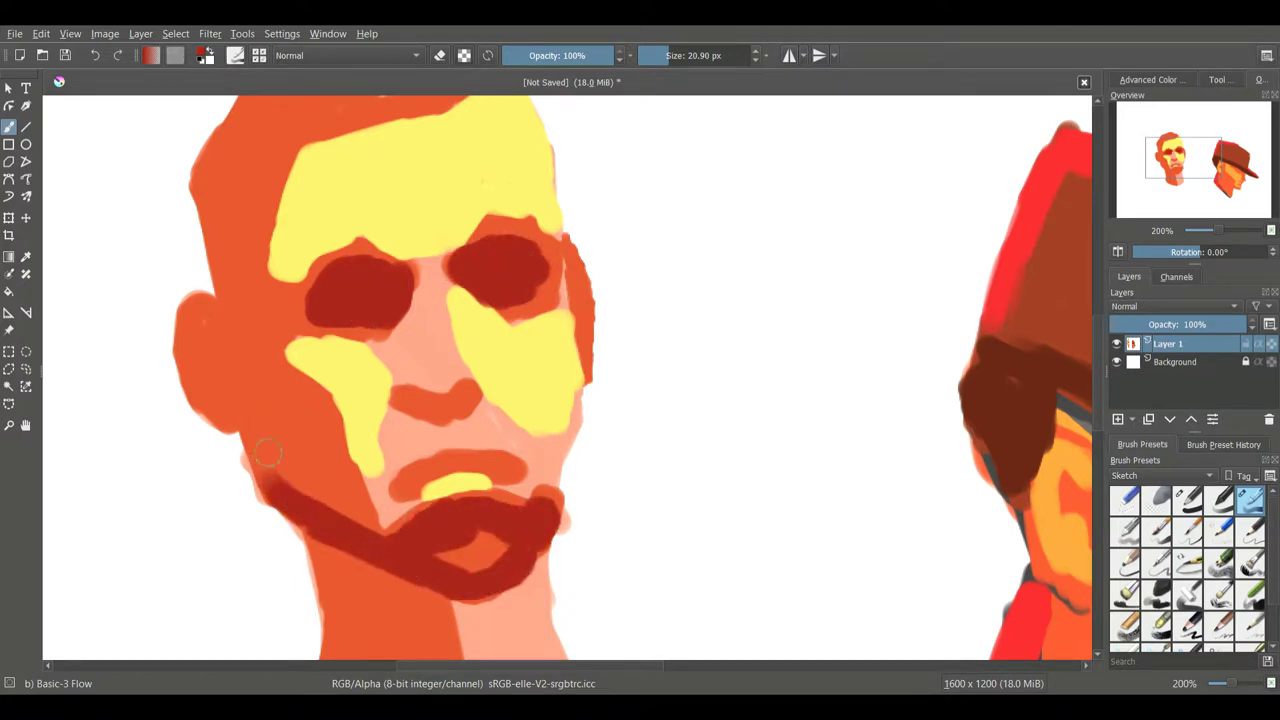
Step: Shade the back of the hair, near ear, outer cheek, neck edge and nose underside in dark red
mouse_move(290, 492)
left_mouse_down()
mouse_move(190, 330)
mouse_move(334, 523)
mouse_move(345, 470)
mouse_move(331, 425)
left_mouse_up()
key("ctrl+z")
mouse_move(347, 473)
left_mouse_down()
mouse_move(249, 391)
mouse_move(236, 361)
mouse_move(272, 312)
mouse_move(251, 280)
left_mouse_up()
left_click_drag(285, 204, 299, 314)
mouse_move(248, 428)
left_mouse_down()
mouse_move(225, 307)
mouse_move(281, 170)
mouse_move(336, 160)
left_mouse_up()
left_click_drag(337, 540, 357, 280)
left_click_drag(352, 377, 410, 428)
mouse_move(372, 486)
left_mouse_down()
mouse_move(369, 543)
mouse_move(494, 604)
left_mouse_up()
mouse_move(408, 443)
left_mouse_down()
mouse_move(312, 454)
mouse_move(309, 528)
left_mouse_up()
mouse_move(388, 329)
left_mouse_down()
mouse_move(391, 440)
mouse_move(443, 460)
left_mouse_up()
mouse_move(413, 408)
left_mouse_down()
mouse_move(461, 394)
mouse_move(419, 400)
left_mouse_up()
key("ctrl+z")
Step: Reduce the brush to 9.21 px and paint the far ear dark red
left_click(661, 56)
left_click_drag(560, 250, 587, 382)
left_click_drag(587, 382, 645, 432)
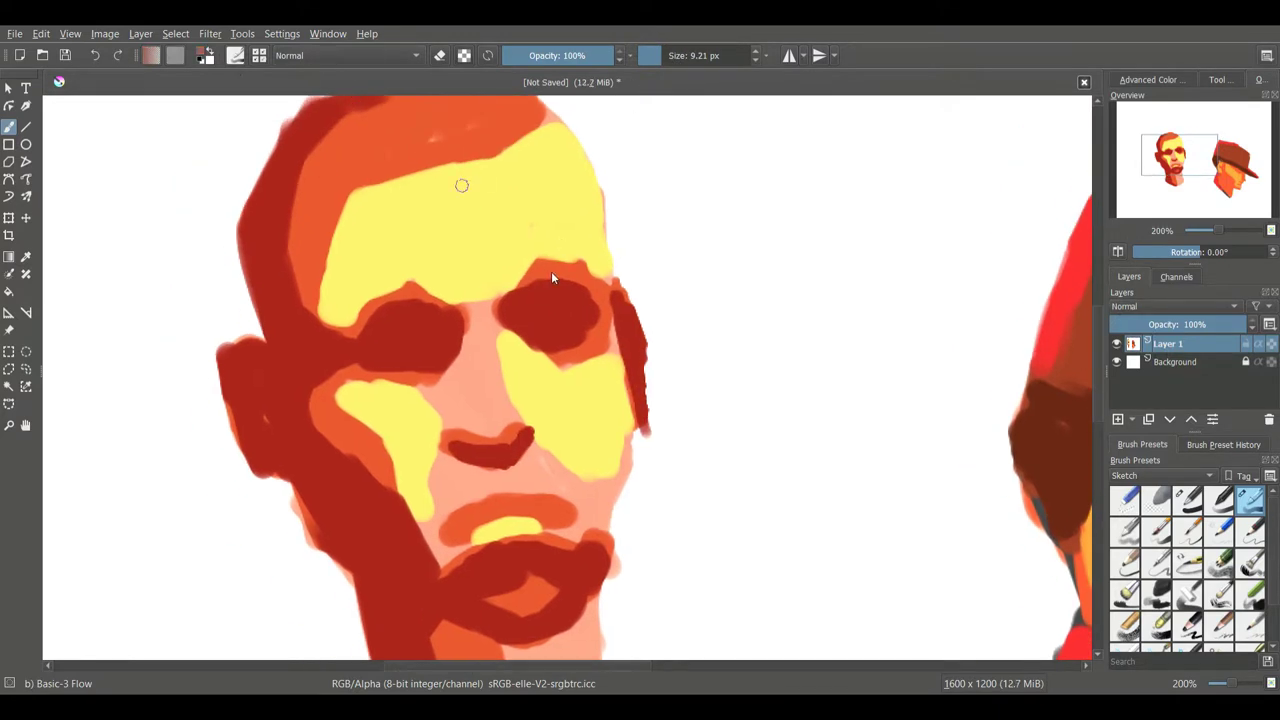
Step: Paint the nose bridge, lower lip and centre of the chin in muted mauve, undoing a stroke beside the far cheek
mouse_move(492, 347)
left_mouse_down()
mouse_move(519, 401)
mouse_move(499, 443)
mouse_move(474, 365)
left_mouse_up()
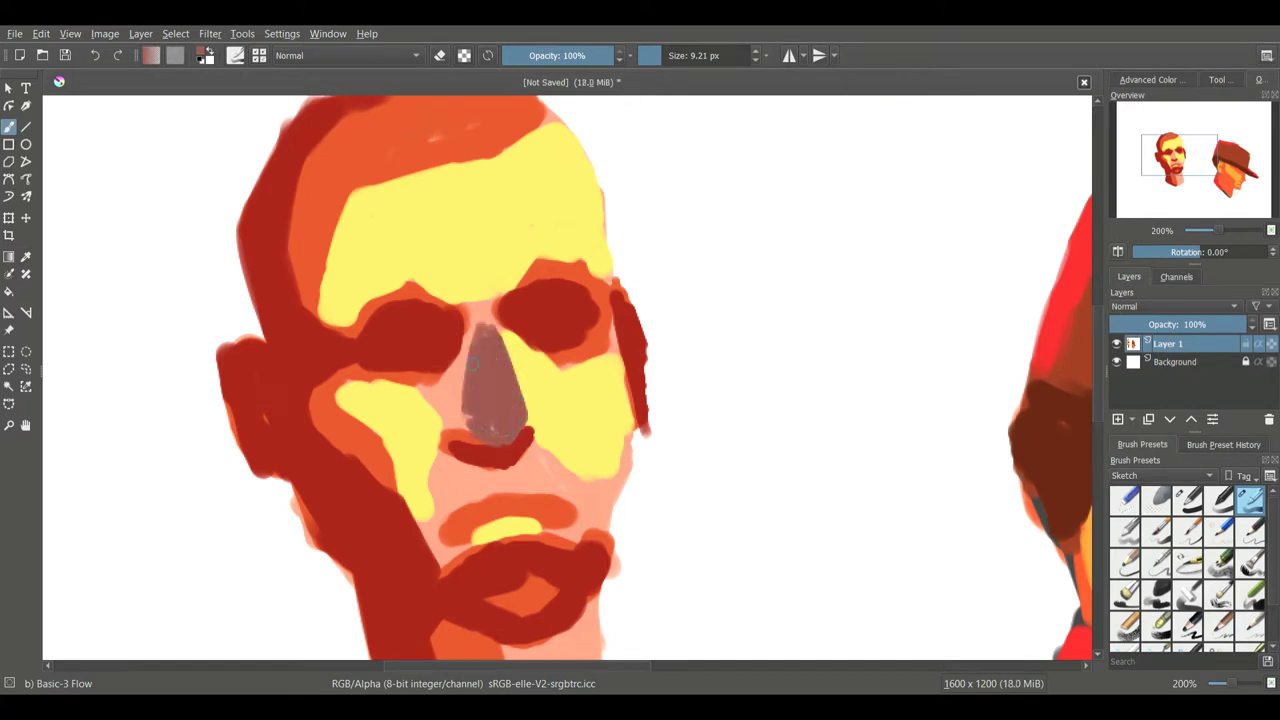
mouse_move(517, 527)
left_mouse_down()
mouse_move(495, 532)
mouse_move(555, 522)
mouse_move(475, 535)
mouse_move(538, 531)
left_mouse_up()
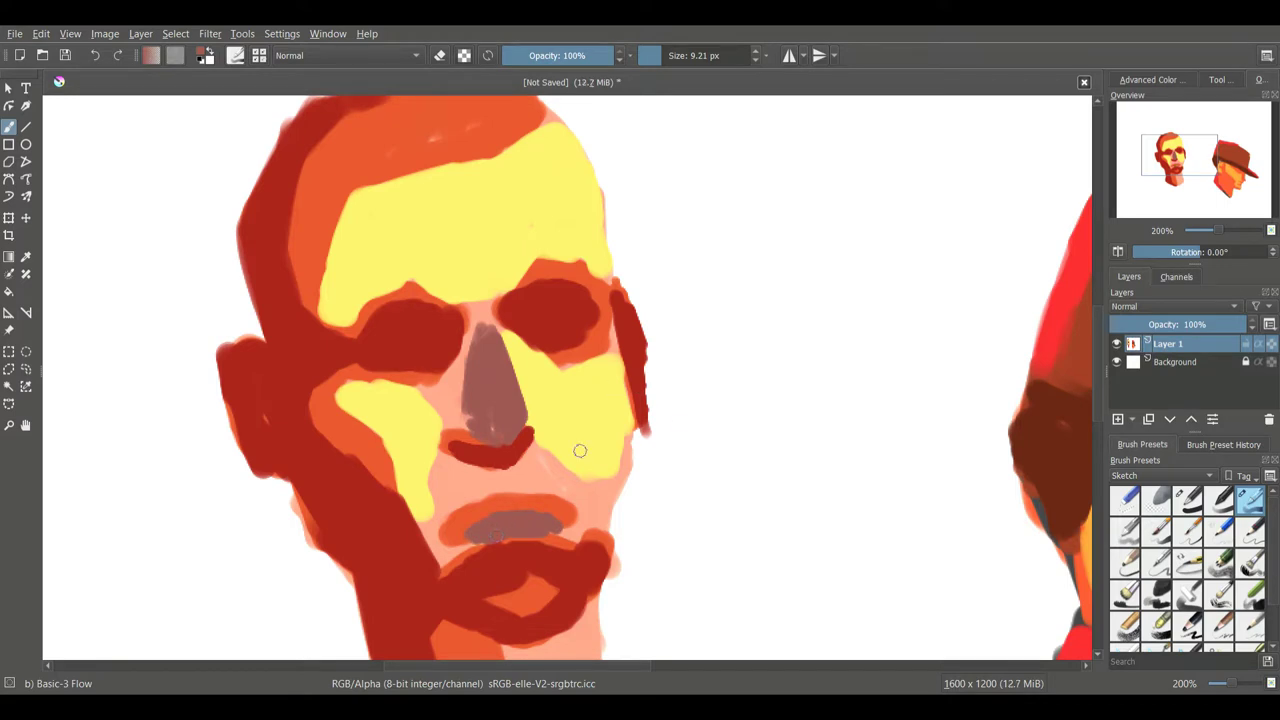
mouse_move(558, 472)
left_mouse_down()
mouse_move(598, 499)
mouse_move(631, 457)
left_mouse_up()
key("ctrl+z")
mouse_move(520, 591)
left_mouse_down()
mouse_move(508, 612)
mouse_move(542, 596)
mouse_move(517, 597)
left_mouse_up()
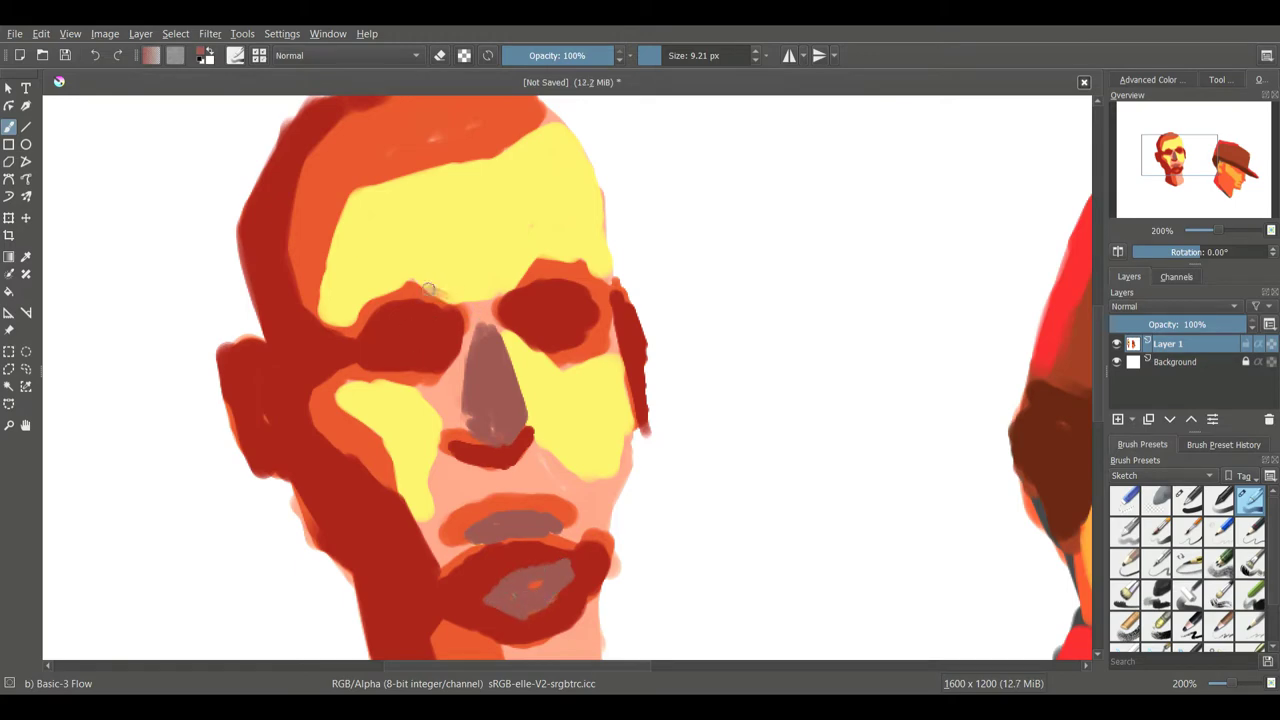
Step: Paint a mauve brow above the near eye, undoing the matching brow stroke above the far eye
mouse_move(428, 289)
left_mouse_down()
mouse_move(349, 298)
mouse_move(400, 276)
mouse_move(445, 292)
left_mouse_up()
mouse_move(505, 268)
left_mouse_down()
mouse_move(535, 256)
mouse_move(580, 268)
left_mouse_up()
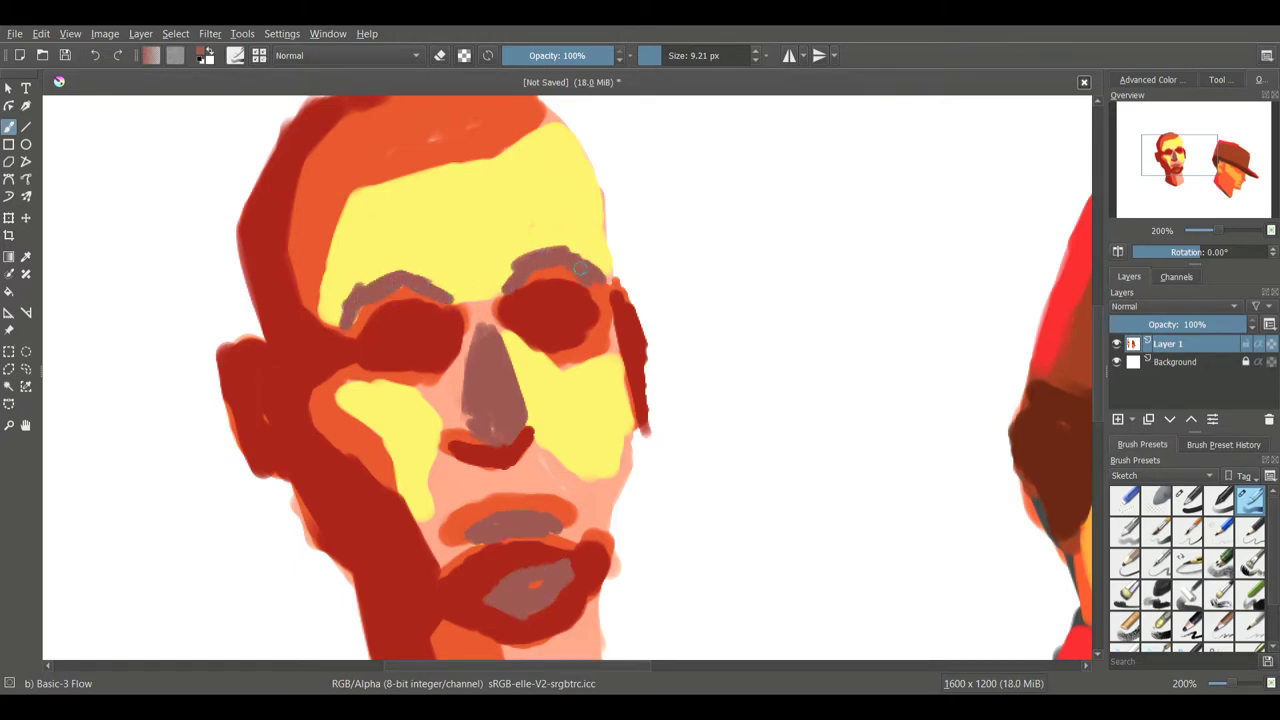
key("minus")
key("minus")
key("plus")
key("plus")
left_click(355, 443, "ctrl")
left_click(668, 56)
key("Delete")
key("ctrl+z")
key("ctrl+z")
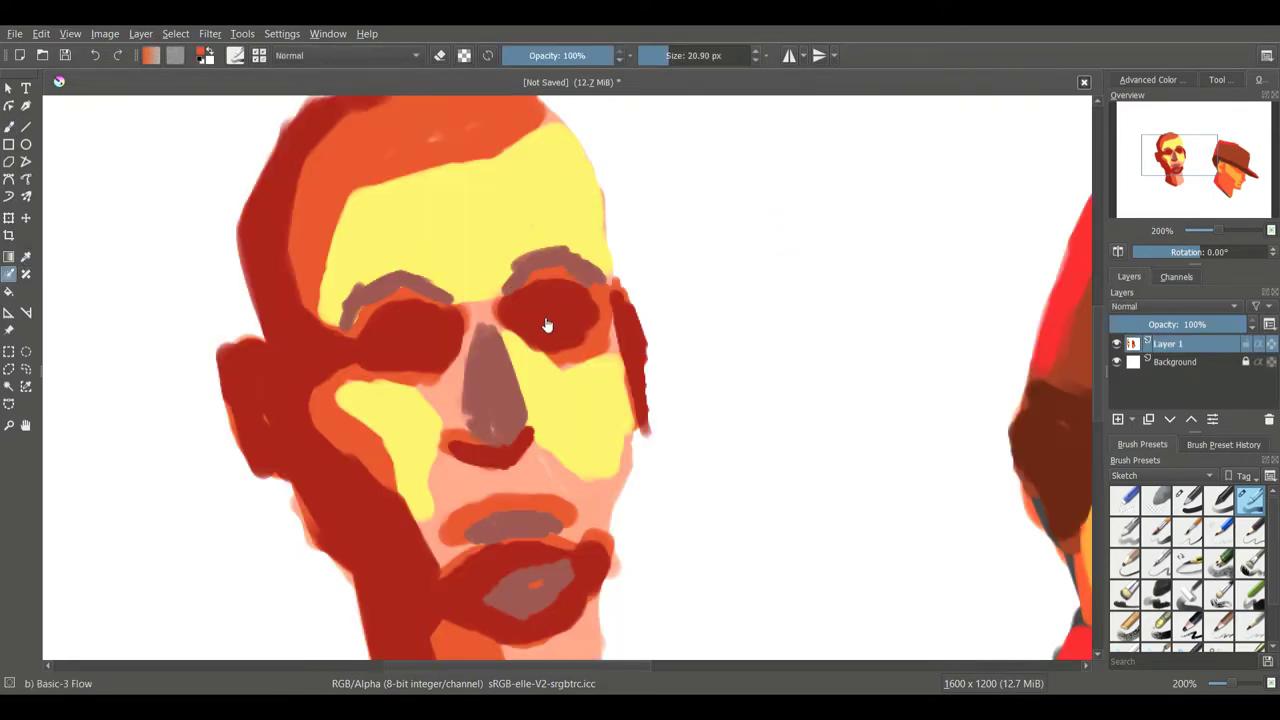
left_click(10, 127)
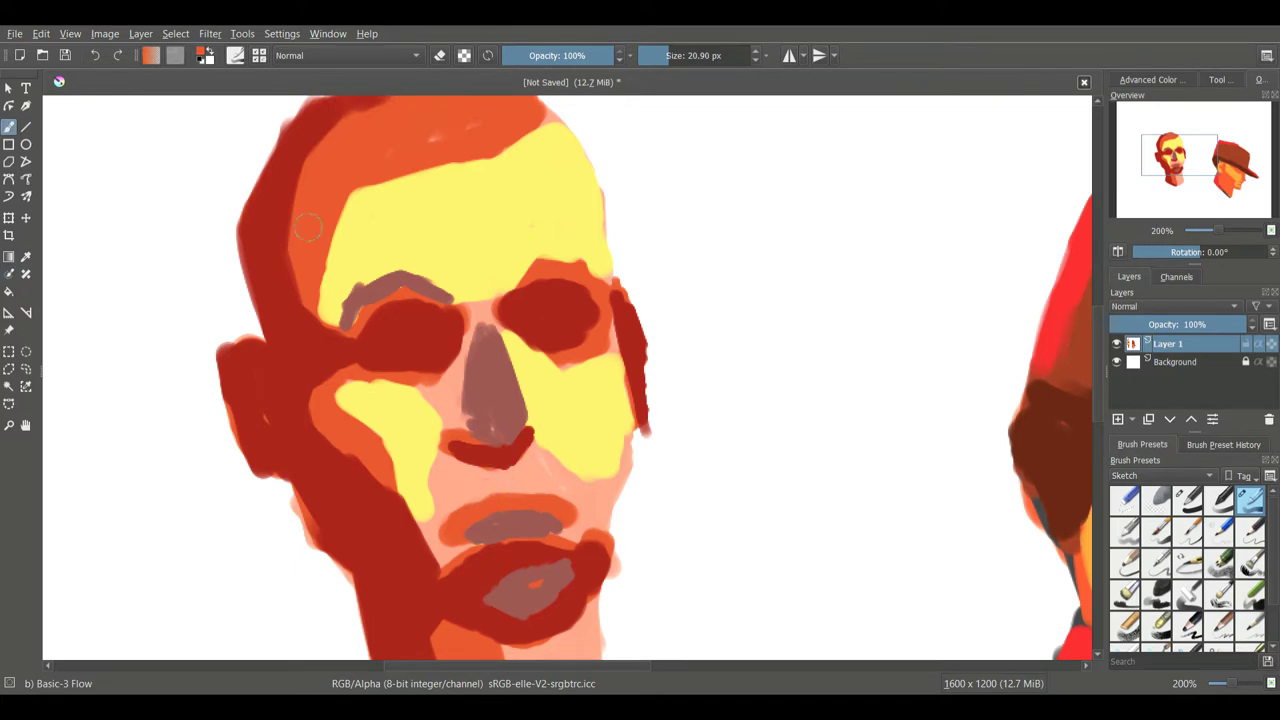
Step: Sample the peach skin colour and trim the upper lip's top edge with it
left_click(26, 257)
left_click(460, 466)
key("b")
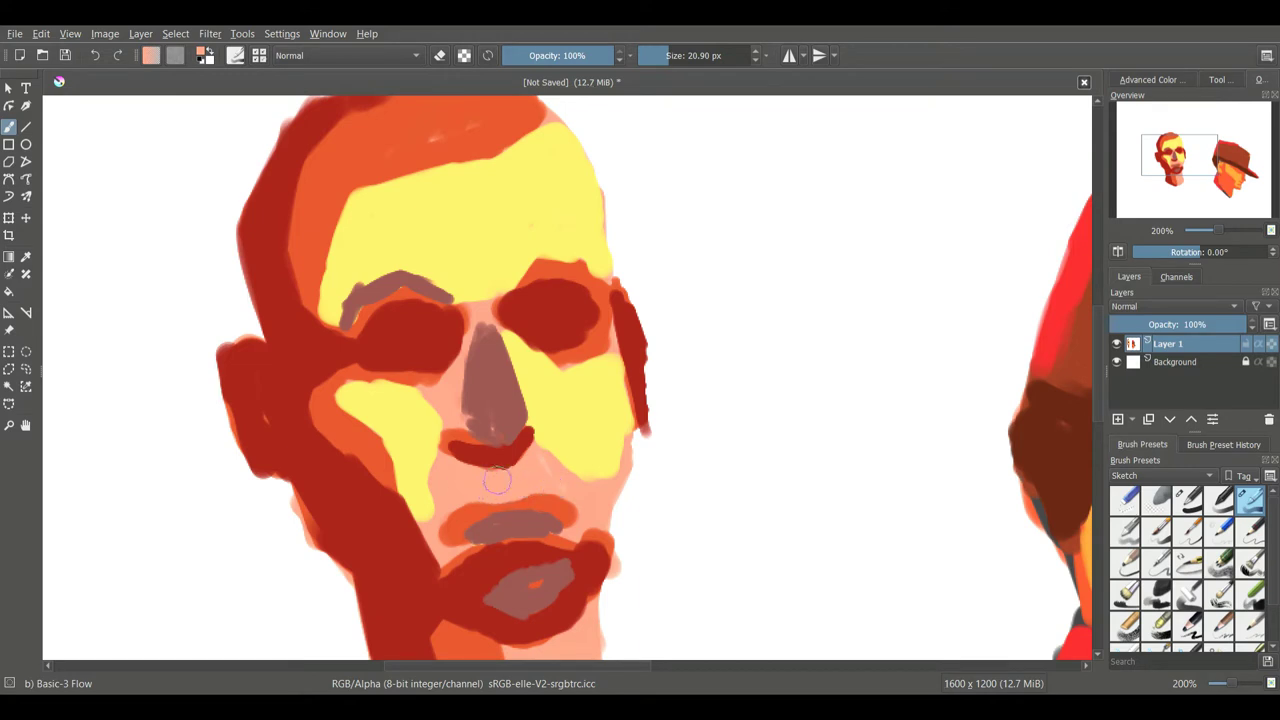
left_click_drag(446, 497, 546, 477)
Step: Sample the lip's orange and shade the philtrum, far lower cheek and near mouth corner with a 10.02 px brush
left_click(26, 257)
left_click(466, 525)
left_click(9, 127)
left_click(661, 56)
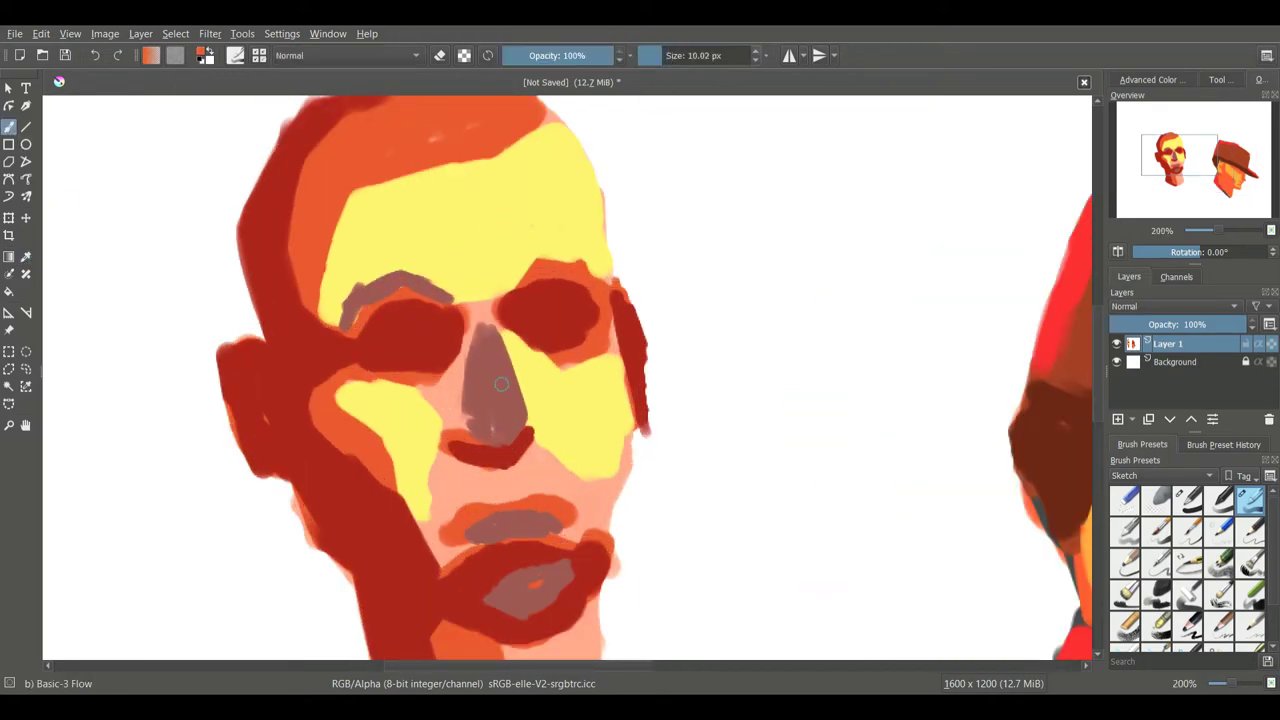
left_click_drag(478, 471, 492, 488)
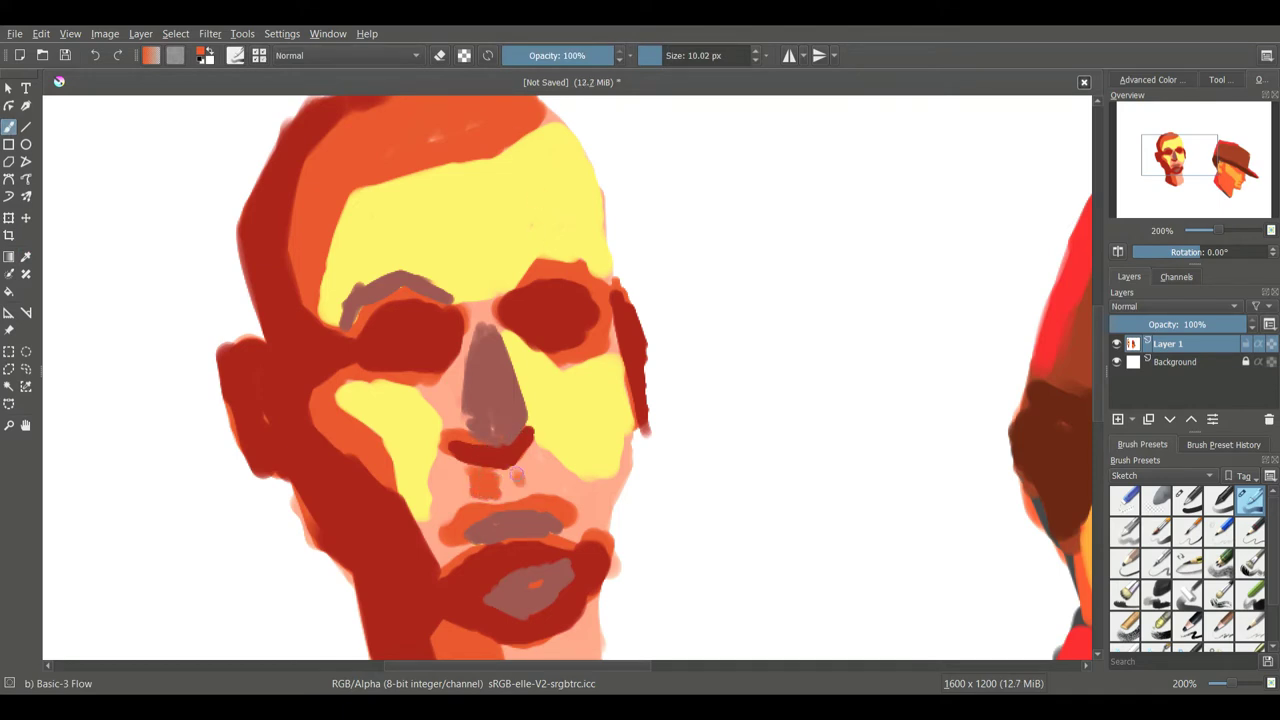
mouse_move(558, 470)
left_mouse_down()
mouse_move(572, 505)
mouse_move(620, 462)
mouse_move(582, 538)
mouse_move(630, 445)
left_mouse_up()
left_click_drag(422, 526, 438, 474)
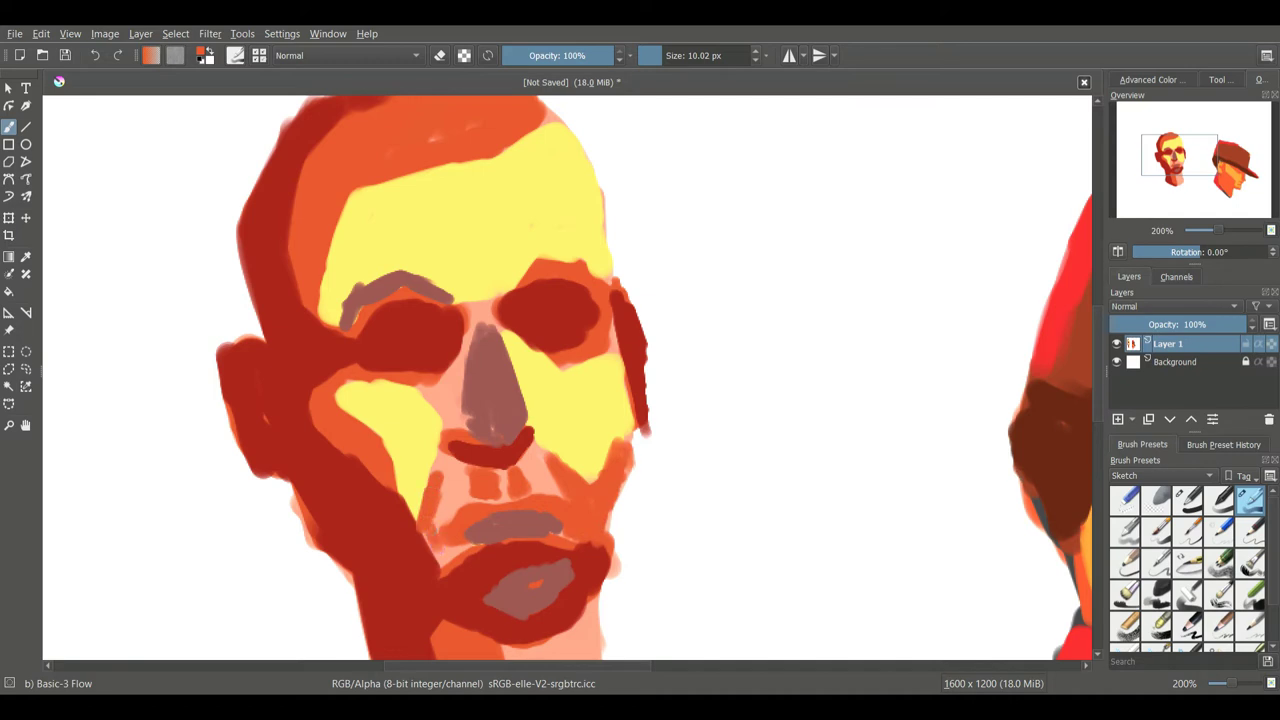
Step: Sample the dark red from the face's shadow and repaint the upper lip with it
left_click(732, 514, "ctrl")
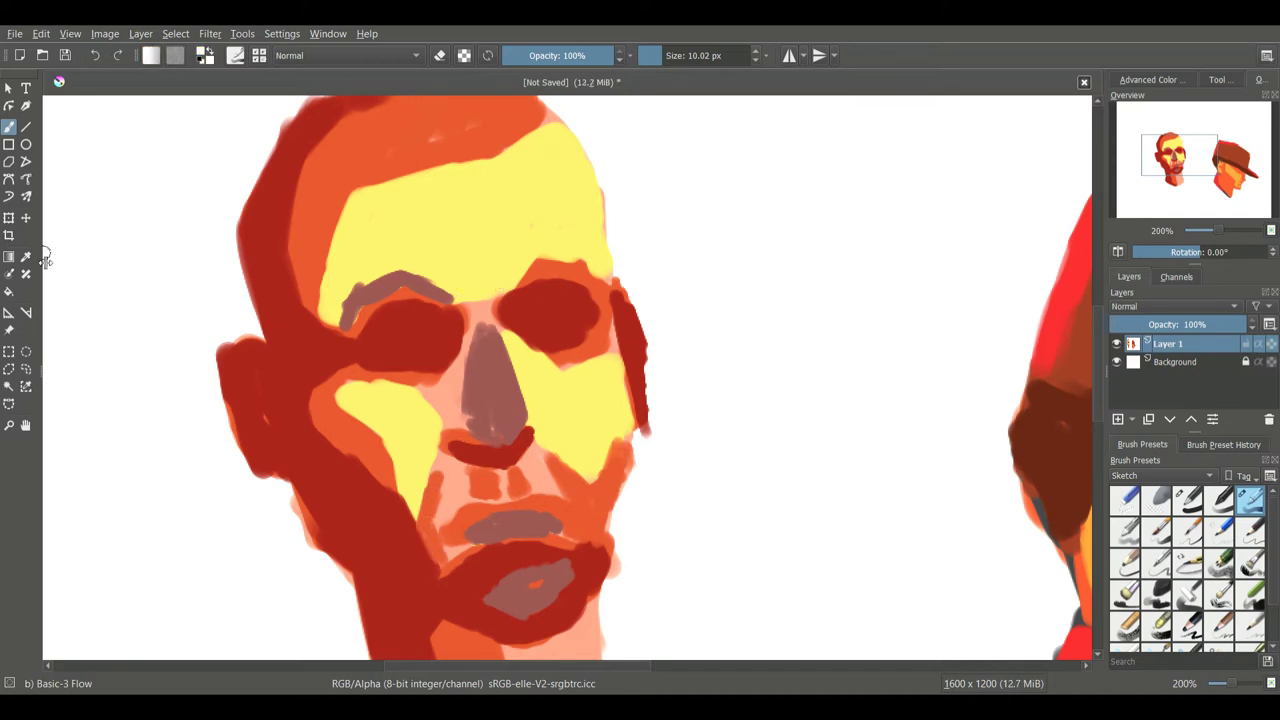
left_click(26, 257)
left_click(309, 383)
left_click(9, 127)
mouse_move(448, 525)
left_mouse_down()
mouse_move(564, 513)
mouse_move(492, 506)
mouse_move(456, 527)
left_mouse_up()
key("ctrl+z")
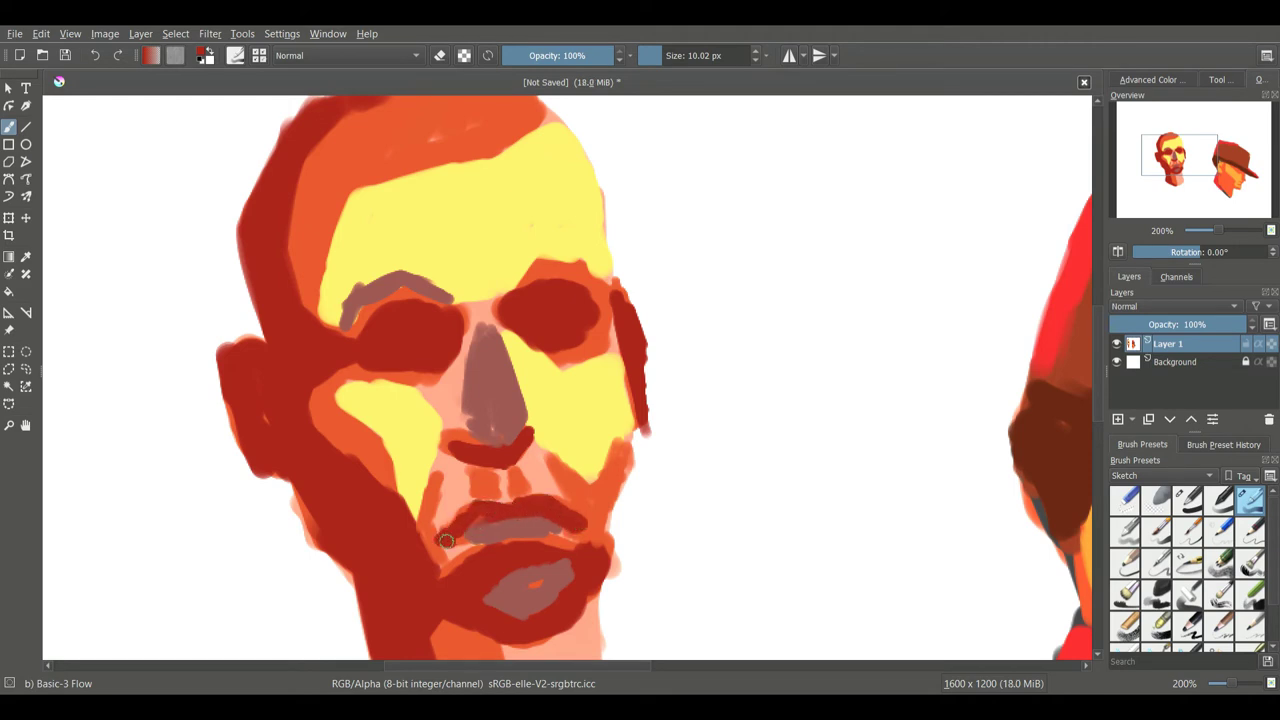
Step: Write "Day 2" in black above the capped head with a 17.08 px brush
key("minus")
key("minus")
key("minus")
left_click_drag(735, 345, 597, 314)
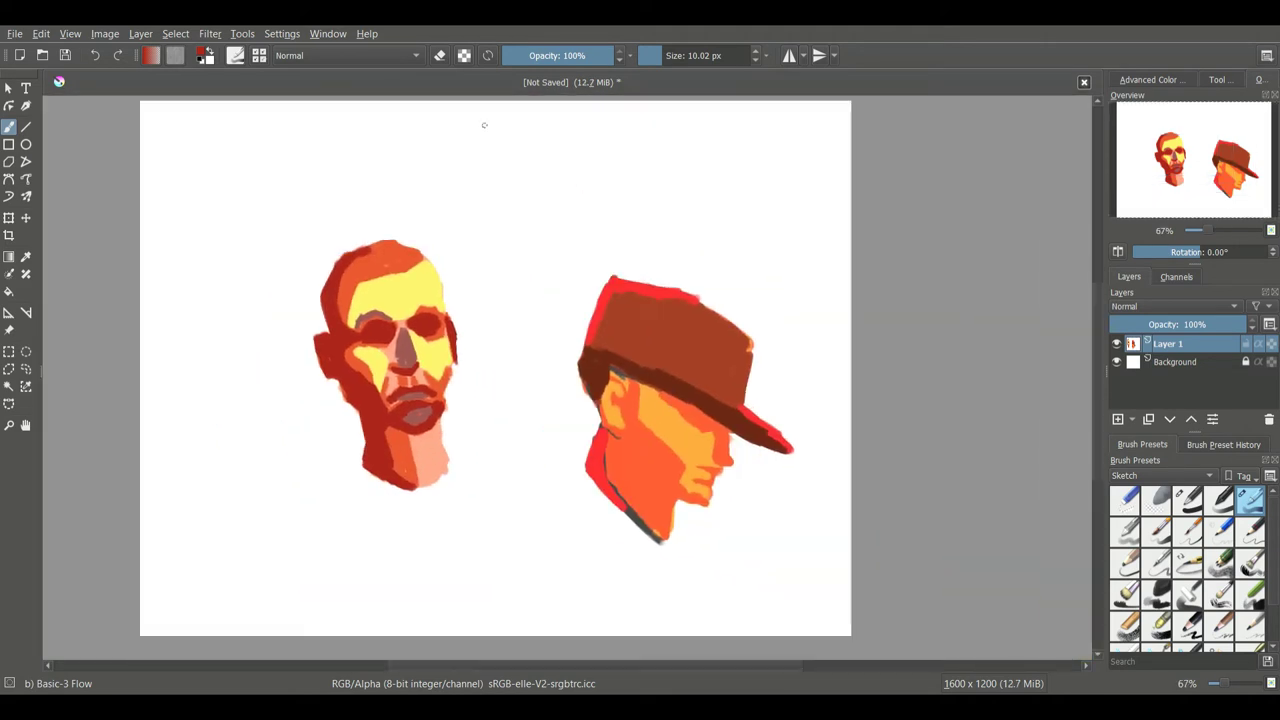
left_click_drag(511, 295, 529, 314)
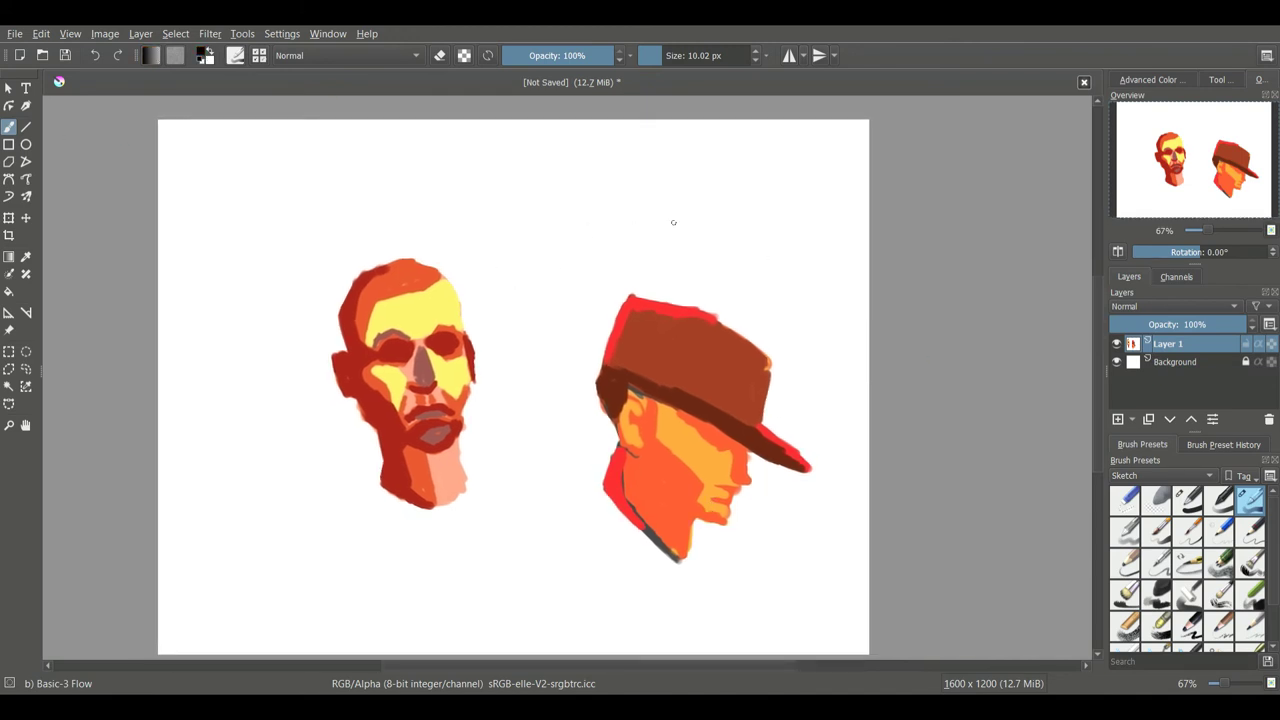
left_click(686, 56)
left_click_drag(678, 56, 667, 56)
left_click_drag(555, 151, 567, 189)
left_click_drag(556, 150, 587, 181)
left_click_drag(615, 156, 621, 163)
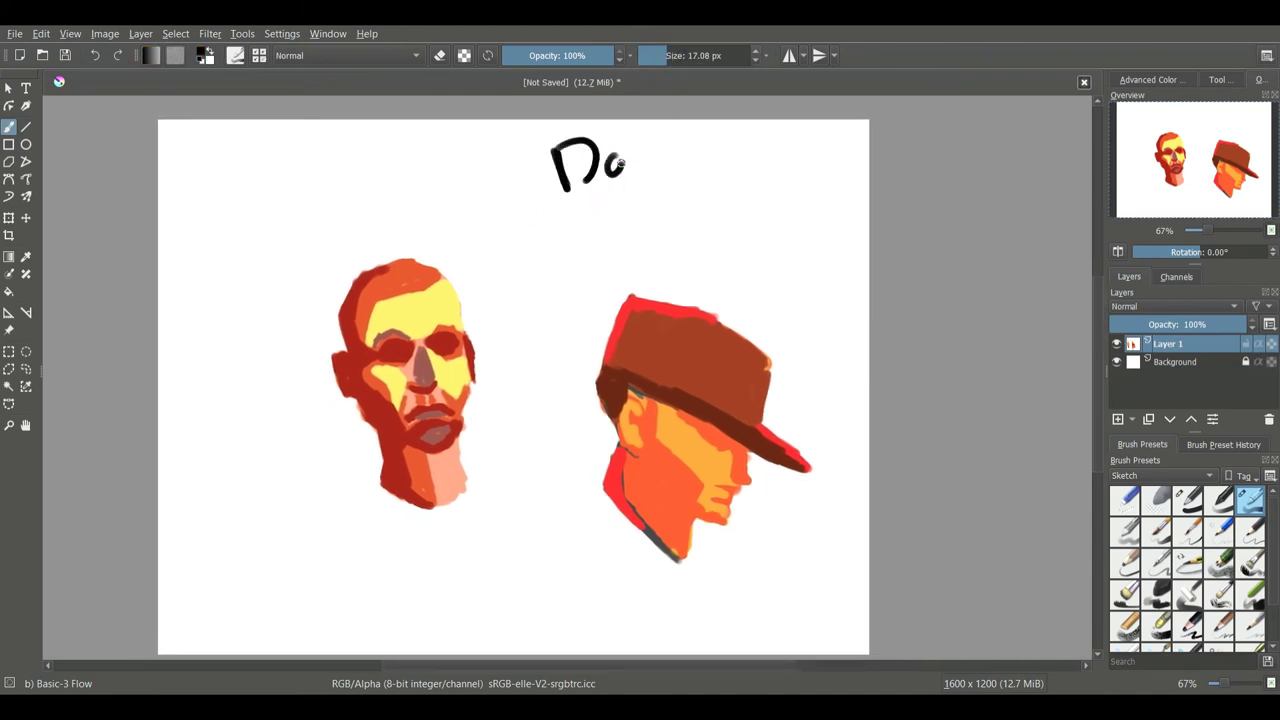
left_click_drag(581, 236, 654, 256)
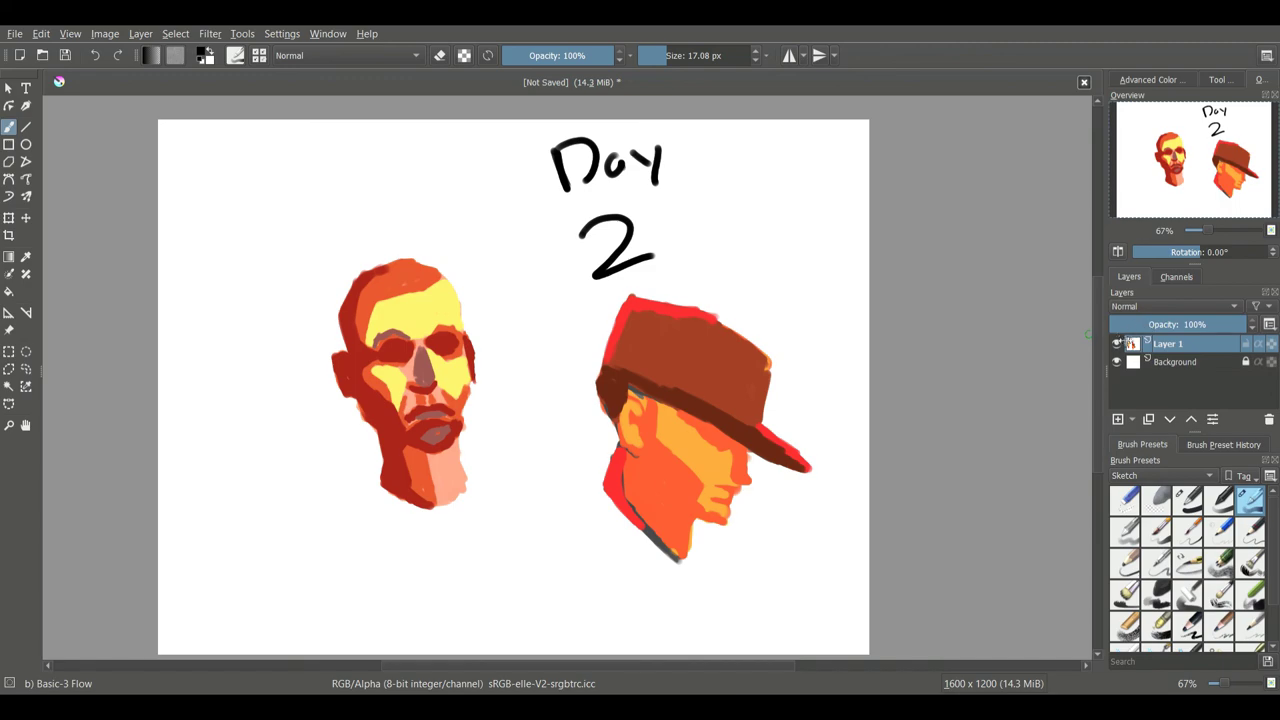